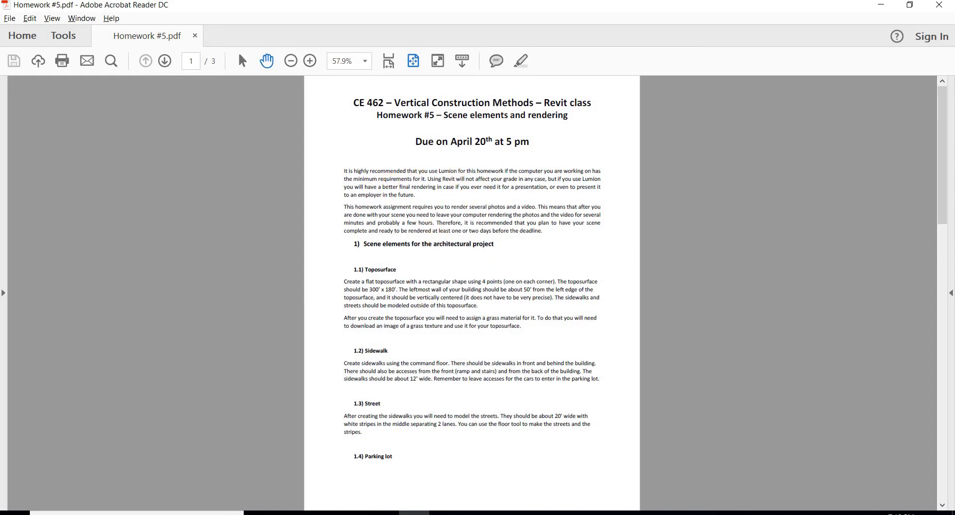
# Step: Switch to Revit and create a trial toposurface from five points northwest of the building at 0' 0" absolute elevation
pyautogui.click(383, 513)
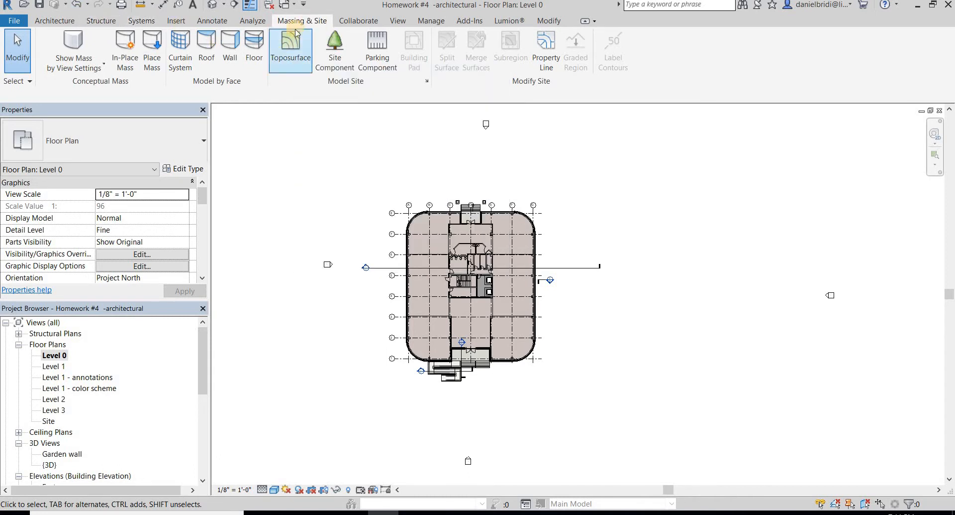
pyautogui.click(290, 60)
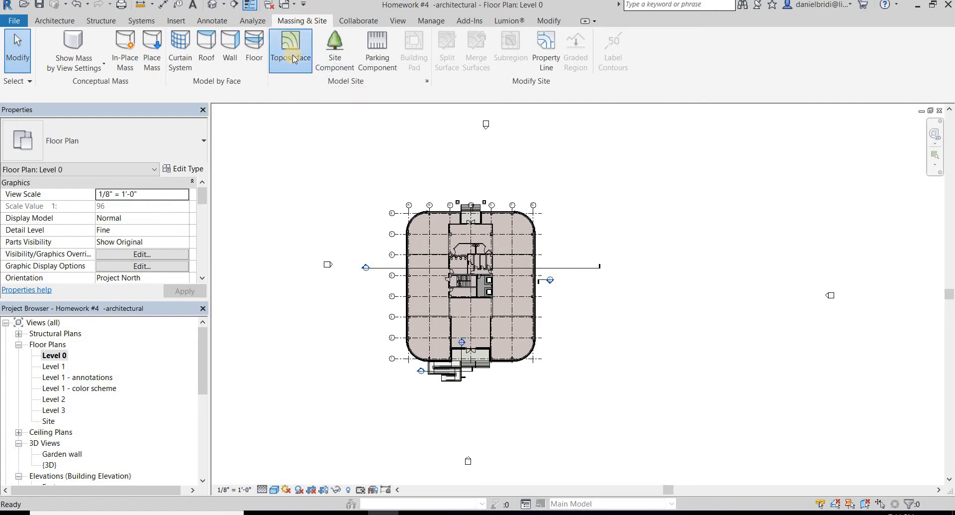
pyautogui.click(327, 166)
pyautogui.click(268, 210)
pyautogui.click(359, 209)
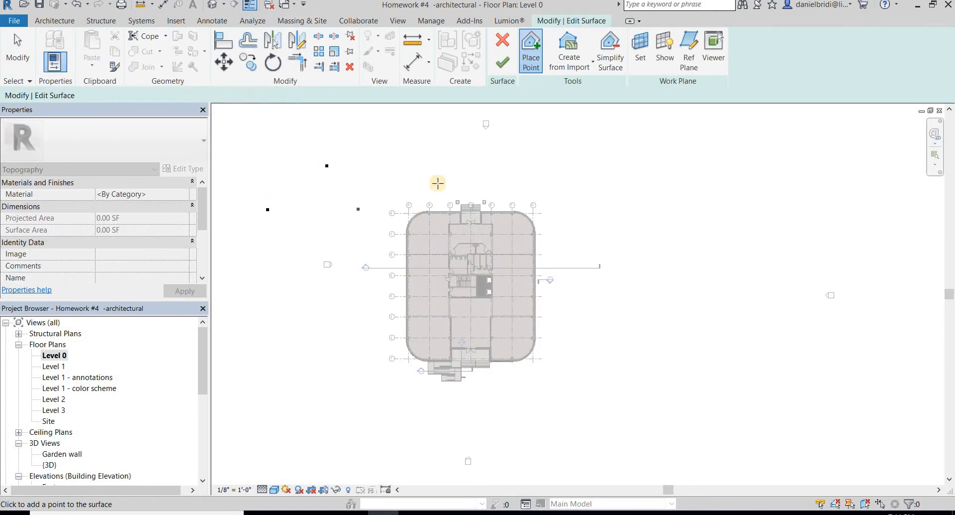
pyautogui.click(447, 141)
pyautogui.click(478, 177)
pyautogui.click(223, 171)
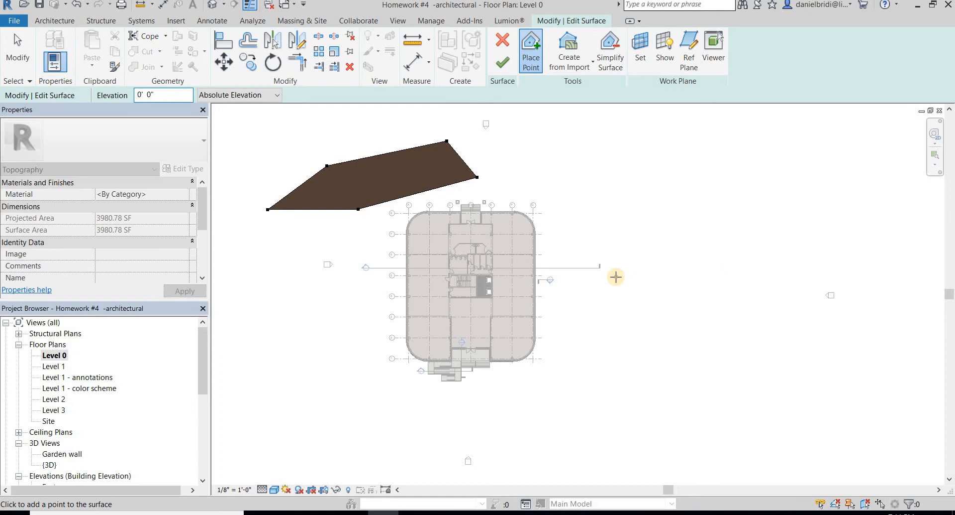
pyautogui.click(502, 60)
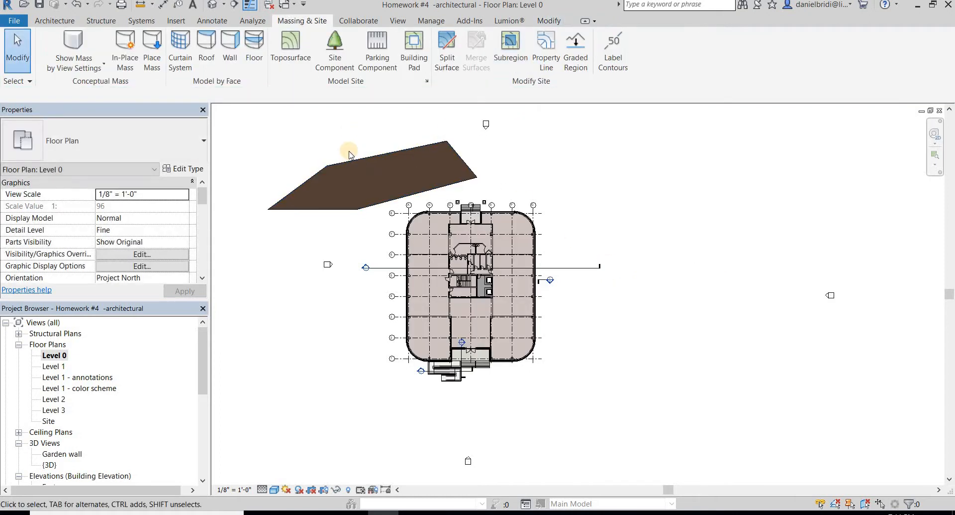
# Step: View the trial toposurface in 3D beside the building and delete it
pyautogui.moveTo(387, 157); pyautogui.dragTo(412, 156, button='middle')
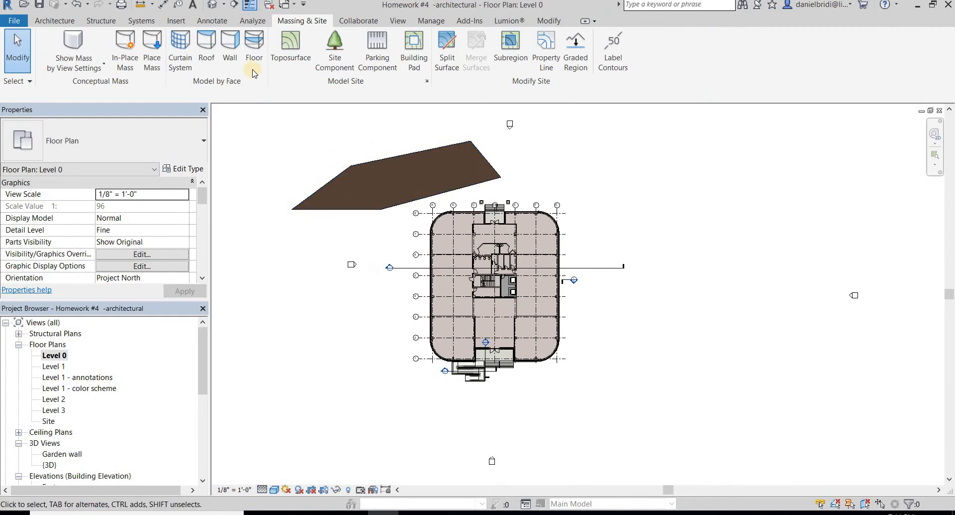
pyautogui.click(212, 4)
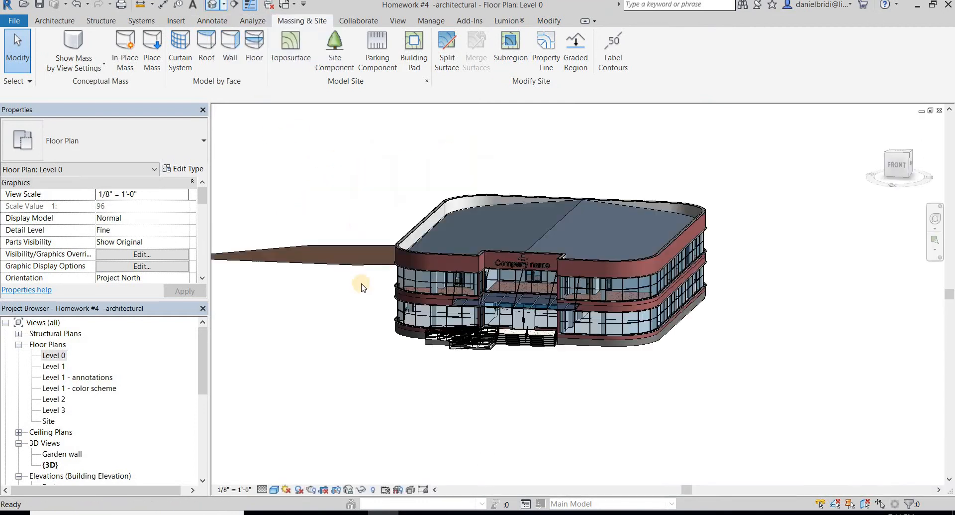
pyautogui.keyDown('shift'); pyautogui.moveTo(426, 268); pyautogui.dragTo(376, 250, button='middle'); pyautogui.keyUp('shift')
pyautogui.click(376, 250)
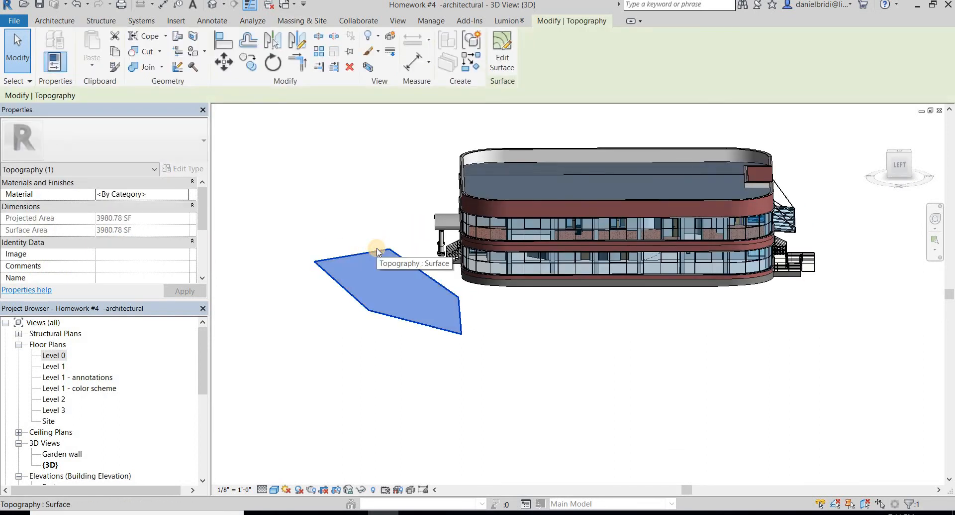
pyautogui.press('Delete')
pyautogui.keyDown('shift'); pyautogui.moveTo(660, 341); pyautogui.dragTo(662, 286, button='middle'); pyautogui.keyUp('shift')
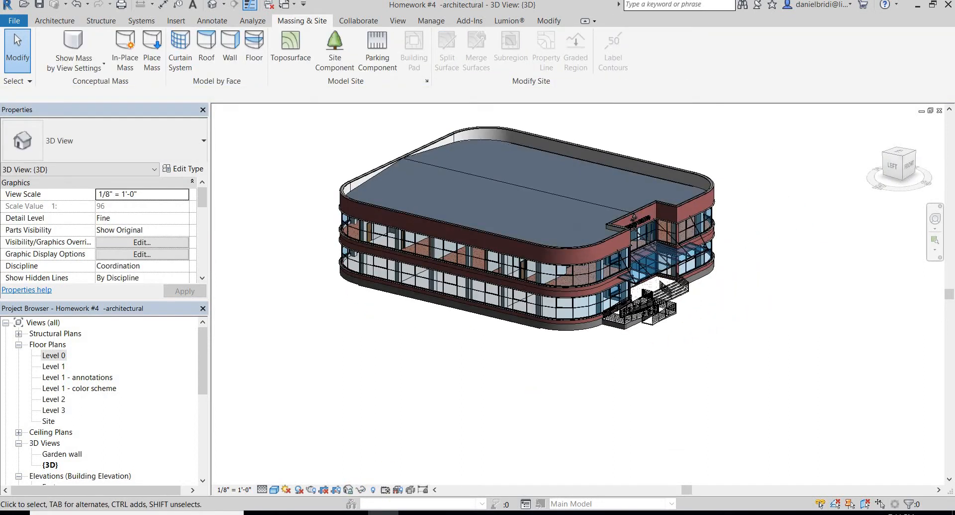
# Step: Read the toposurface requirements in the Homework #5 PDF and return to Revit's Level 0 floor plan
pyautogui.click(415, 513)
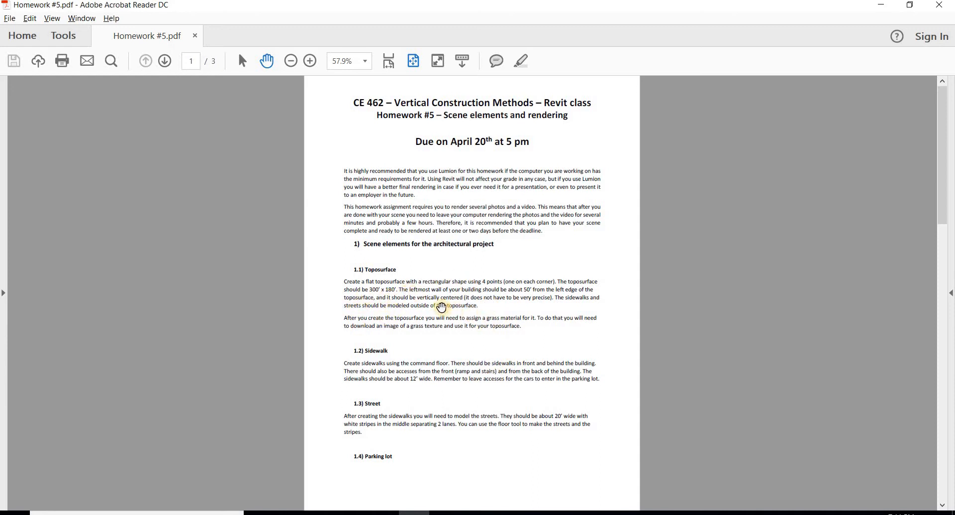
pyautogui.hotkey('alt', 'Tab')
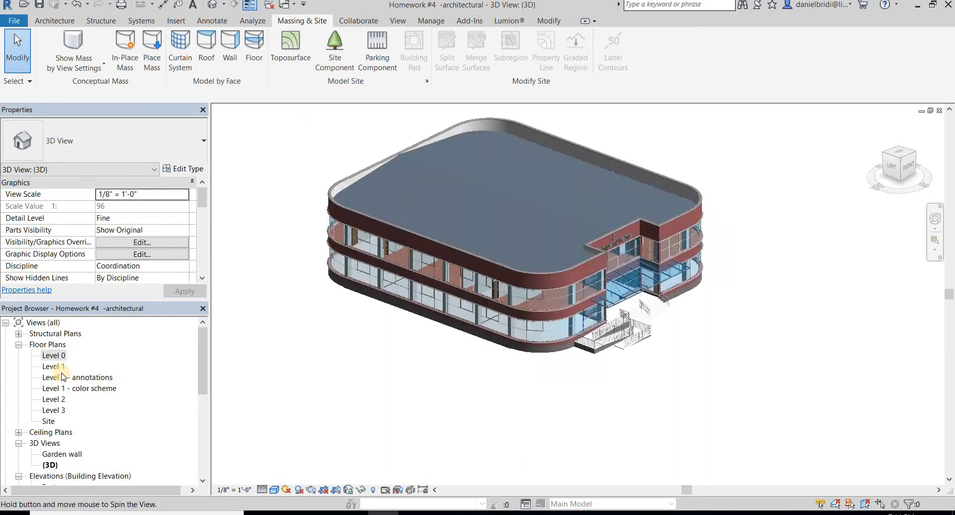
pyautogui.doubleClick(55, 355)
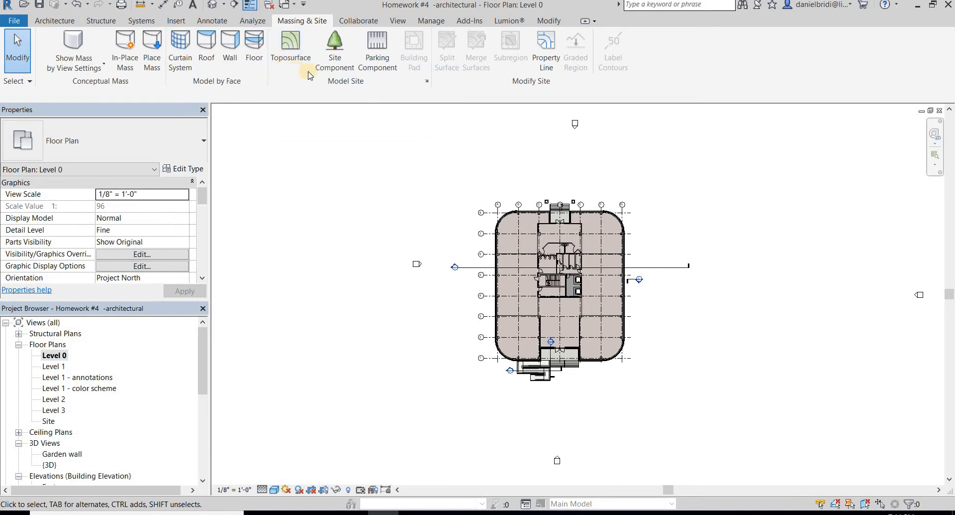
# Step: Draw a vertical detail line about 96' long west of the building on the Level 0 plan
pyautogui.click(55, 20)
pyautogui.moveTo(558, 230); pyautogui.dragTo(462, 200, button='middle')
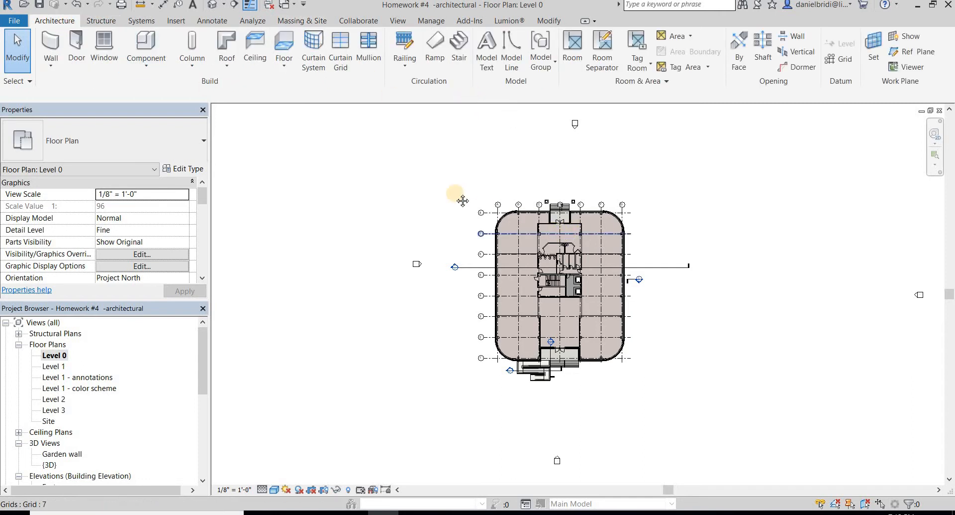
pyautogui.click(224, 21)
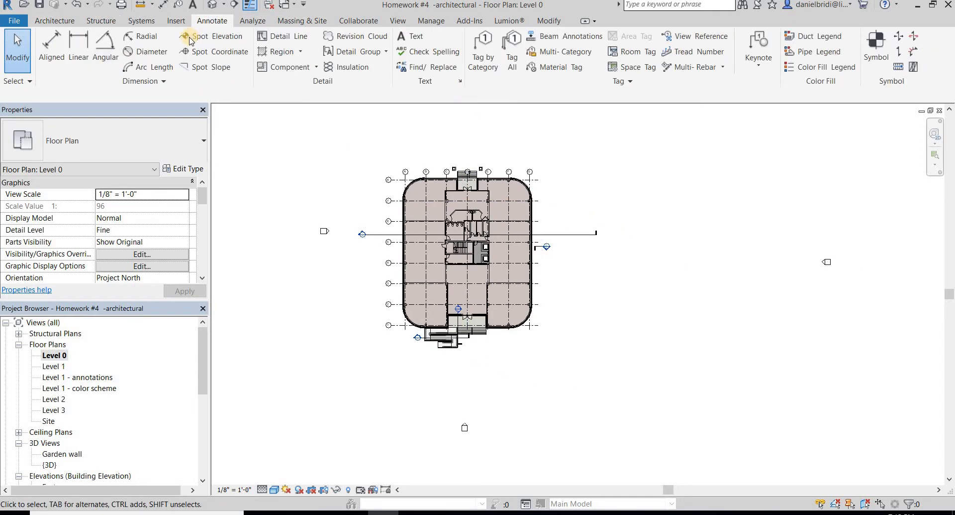
pyautogui.click(285, 45)
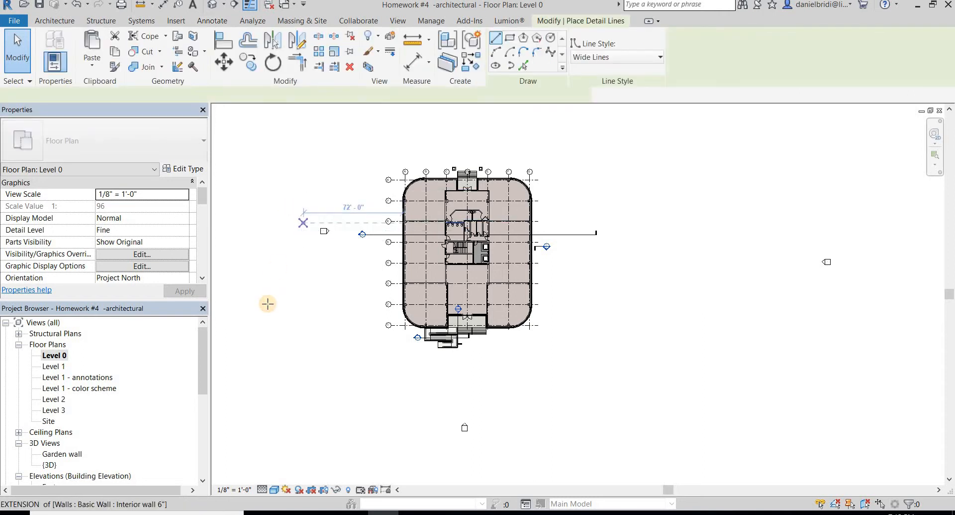
pyautogui.click(292, 210)
pyautogui.click(293, 342)
pyautogui.press('Escape')
pyautogui.press('Escape')
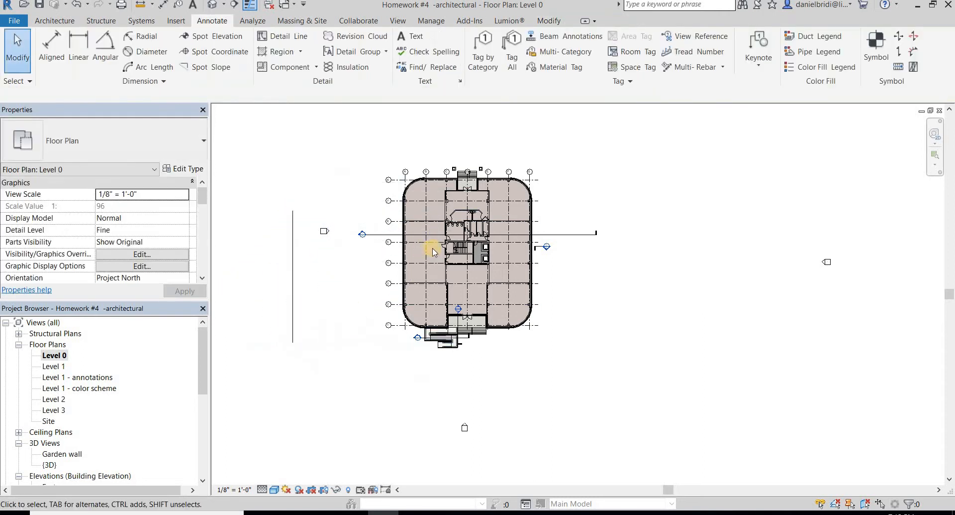
# Step: Look for the detail line in the 3D view and delete it from the Level 0 plan
pyautogui.moveTo(315, 256); pyautogui.dragTo(425, 252, button='middle')
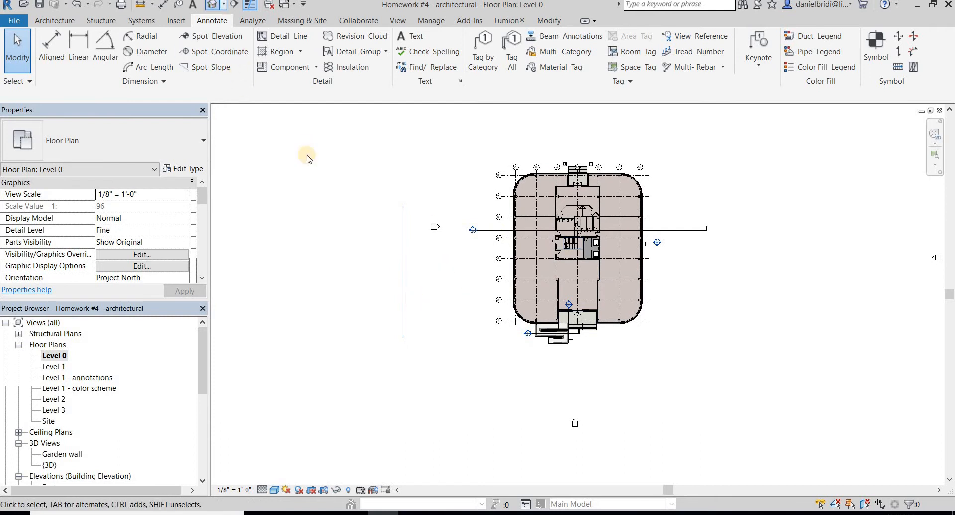
pyautogui.moveTo(371, 322); pyautogui.dragTo(725, 252, button='middle')
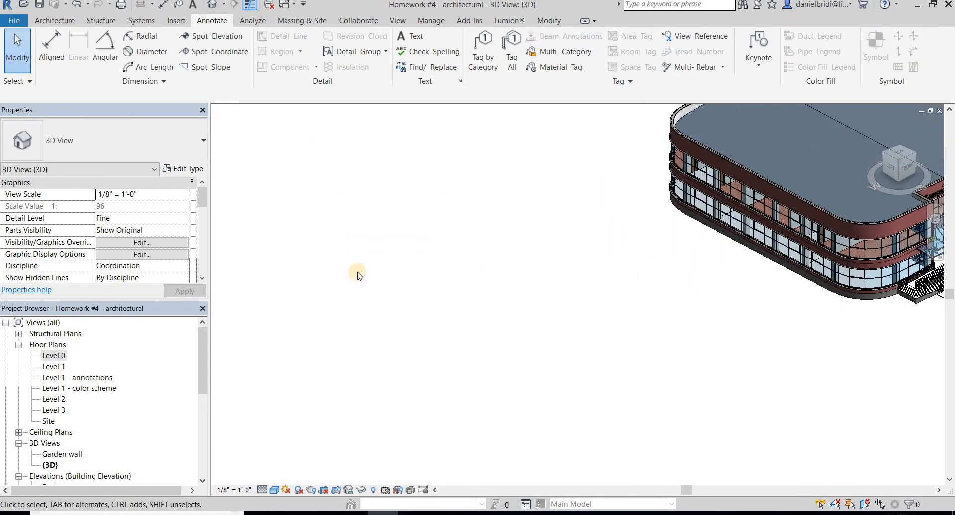
pyautogui.click(403, 258)
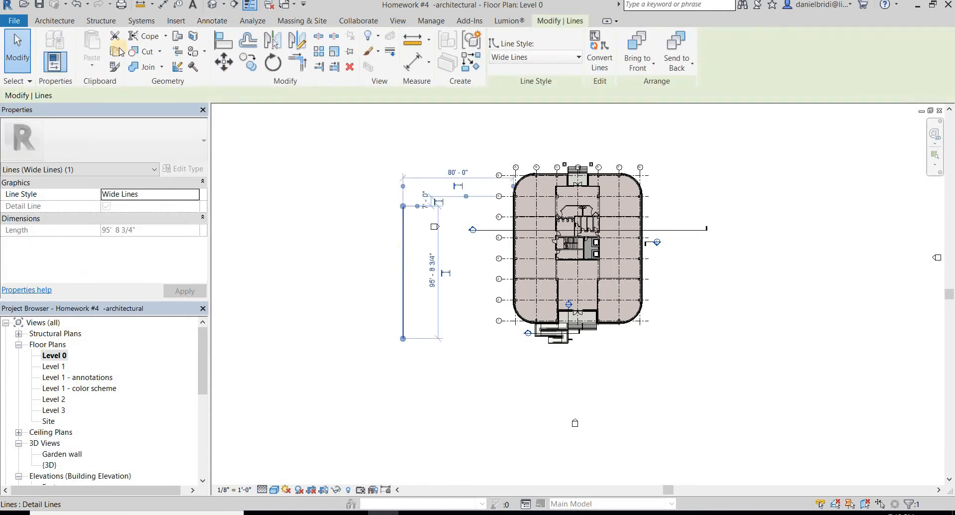
pyautogui.press('Delete')
# Step: Draw a vertical model line about 87' long west of the building on the Level 0 plan
pyautogui.click(55, 20)
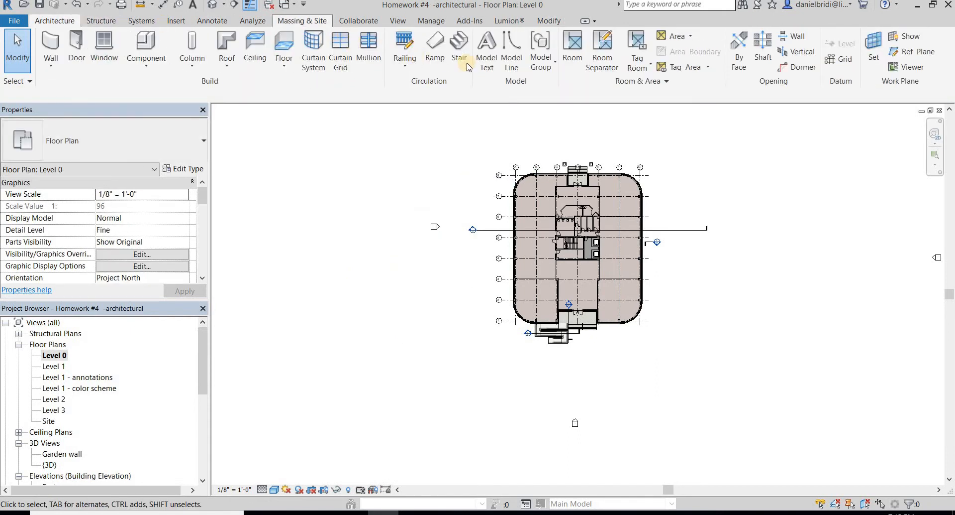
pyautogui.click(508, 63)
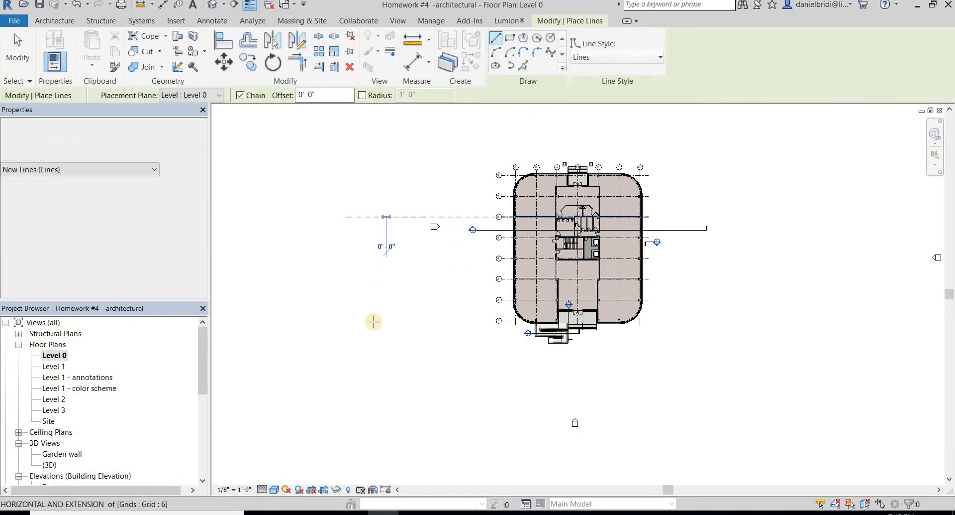
pyautogui.click(387, 337)
pyautogui.press('Escape')
pyautogui.press('Escape')
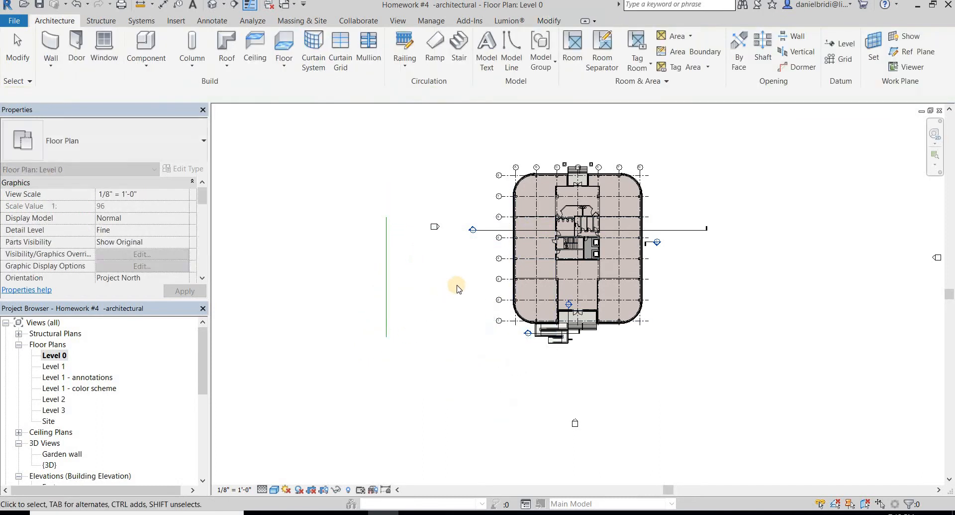
# Step: Inspect the model line in the 3D view and delete it from the Level 0 plan
pyautogui.hotkey('ctrl', 'Tab')
pyautogui.scroll(-2, 636, 240)
pyautogui.keyDown('shift'); pyautogui.moveTo(751, 292); pyautogui.dragTo(598, 237, button='middle'); pyautogui.keyUp('shift')
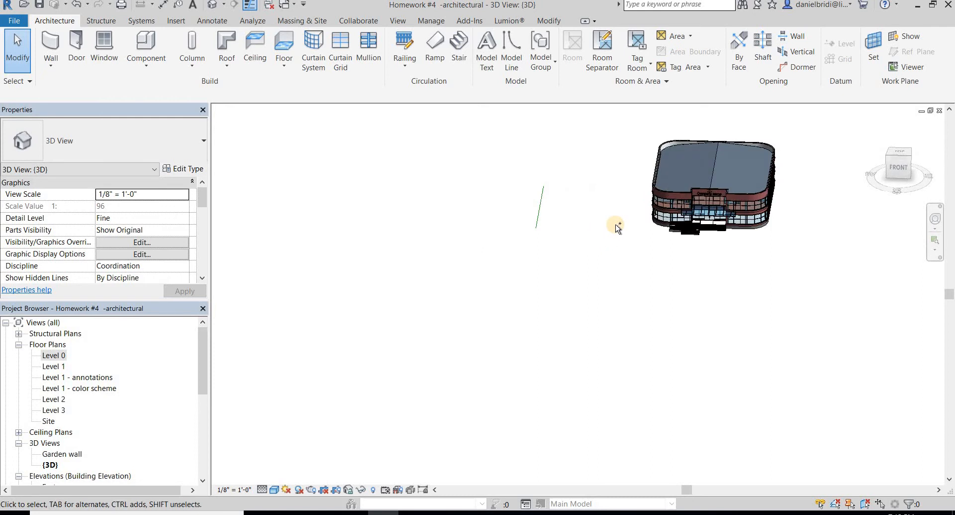
pyautogui.hotkey('ctrl', 'Tab')
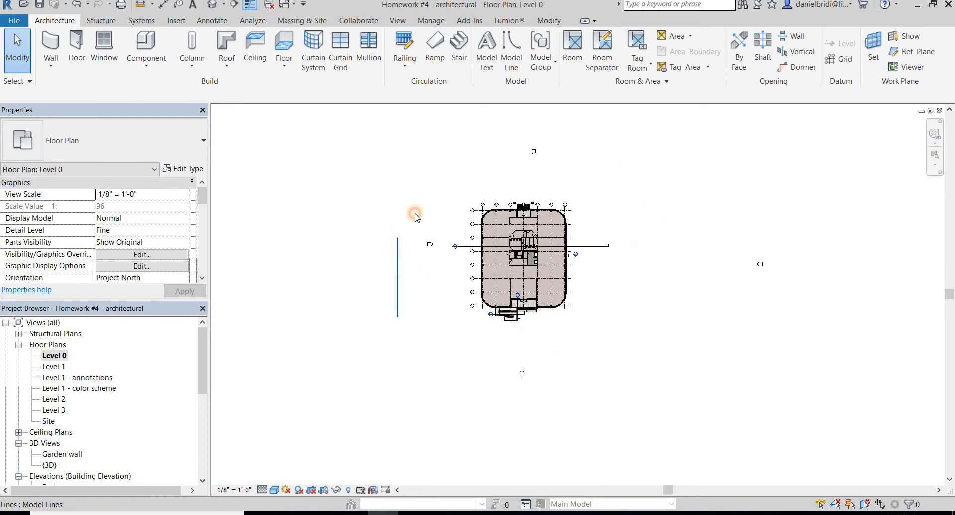
pyautogui.moveTo(416, 214); pyautogui.dragTo(418, 203)
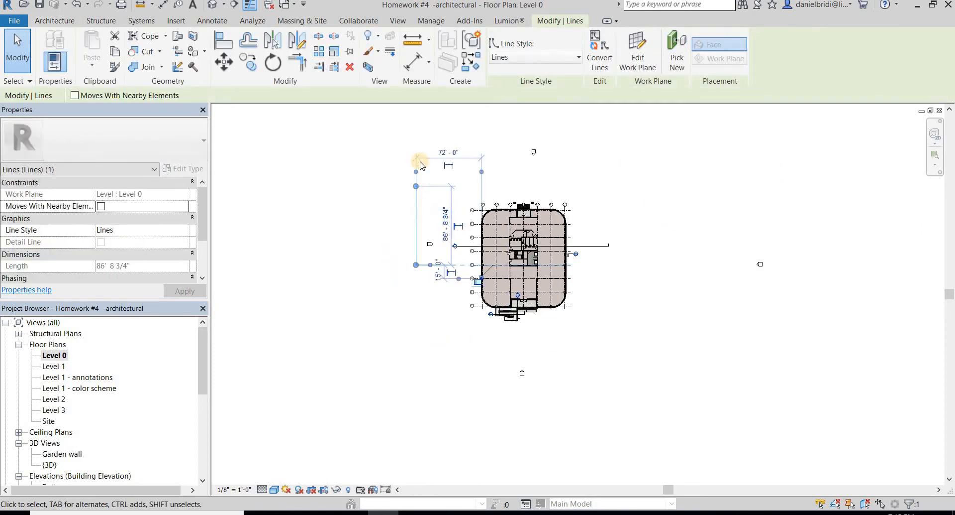
pyautogui.press('Delete')
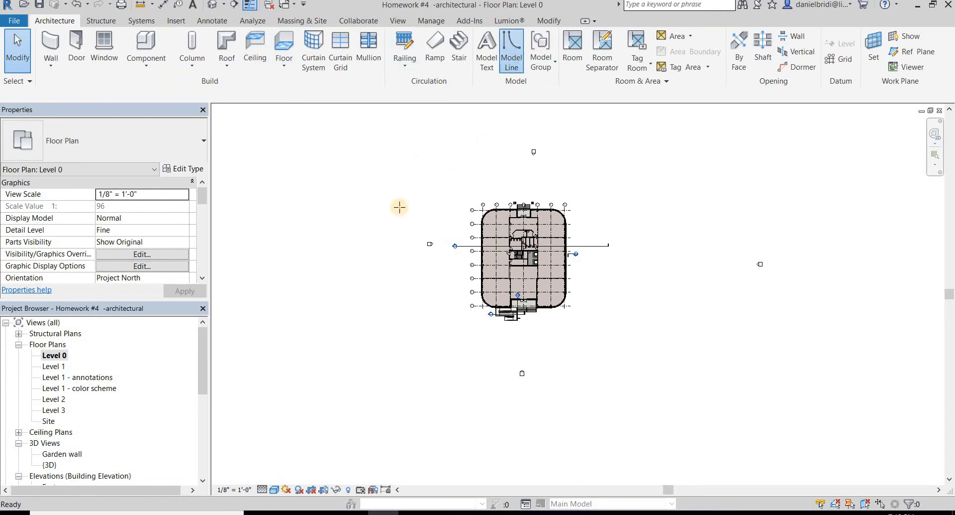
# Step: Draw two connected model lines around the building: 300' horizontal along the north side and 180' vertical down the east side
pyautogui.click(380, 166)
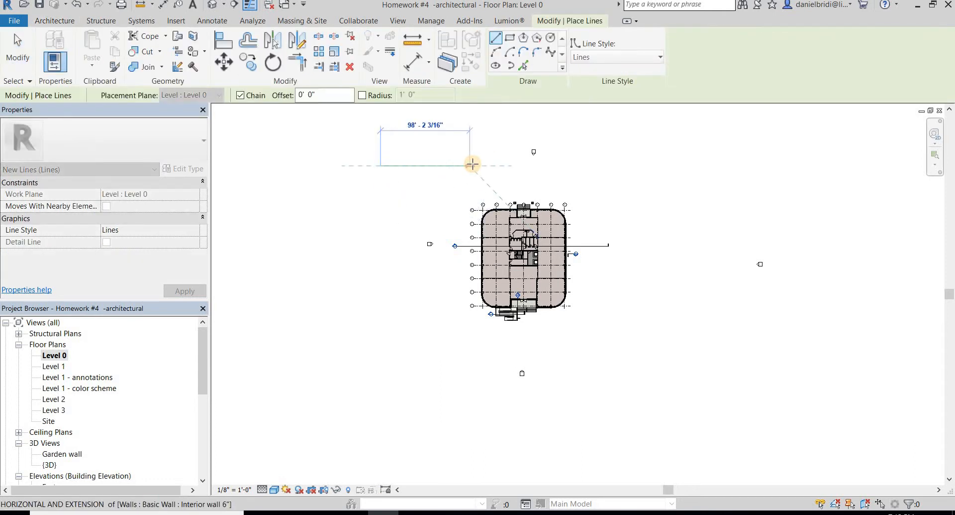
pyautogui.write('300')
pyautogui.press('Return')
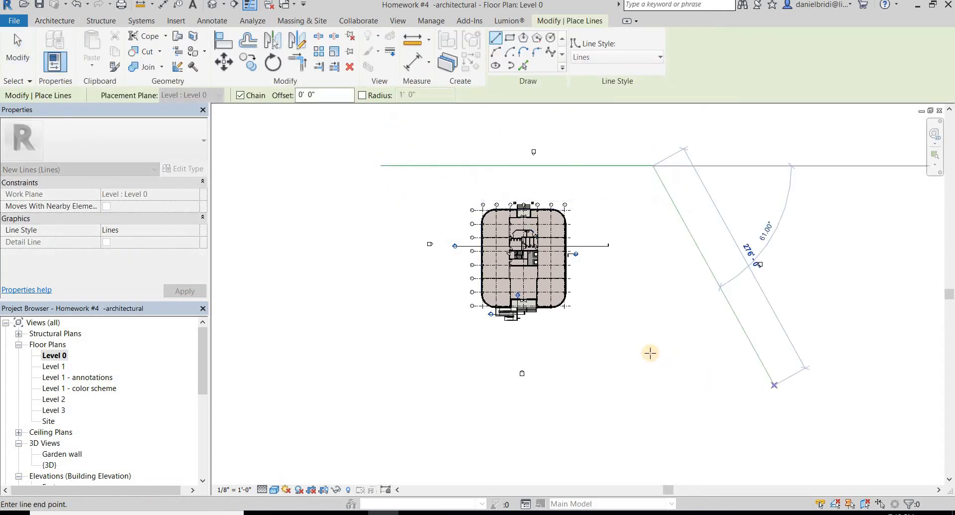
pyautogui.write('180')
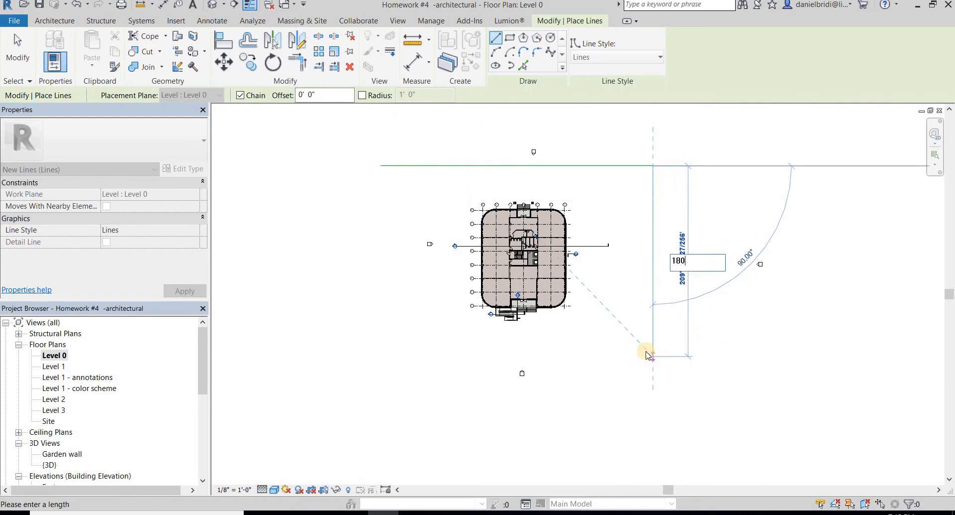
pyautogui.press('Return')
pyautogui.press('Escape')
pyautogui.press('Escape')
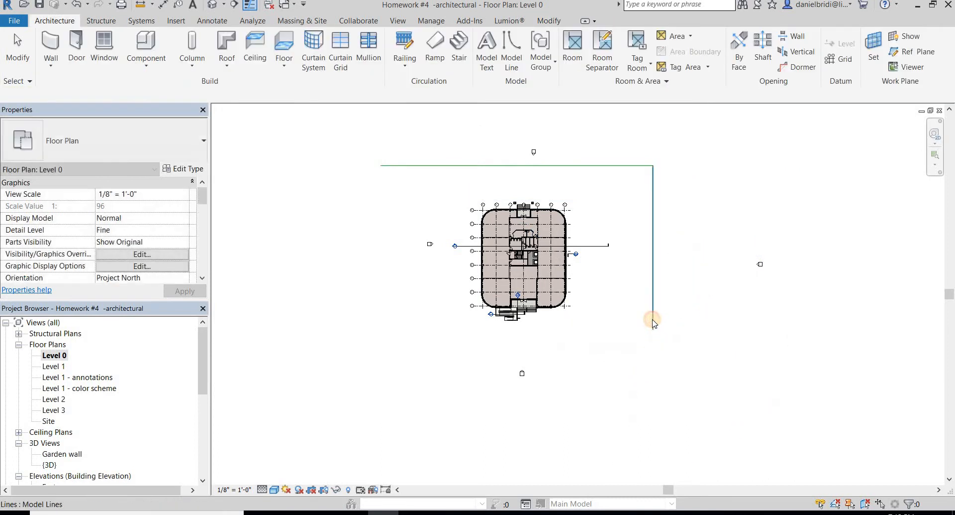
# Step: Copy the 300' horizontal model line to the south end of the 180' vertical line
pyautogui.click(654, 291)
pyautogui.press('Escape')
pyautogui.click(621, 165)
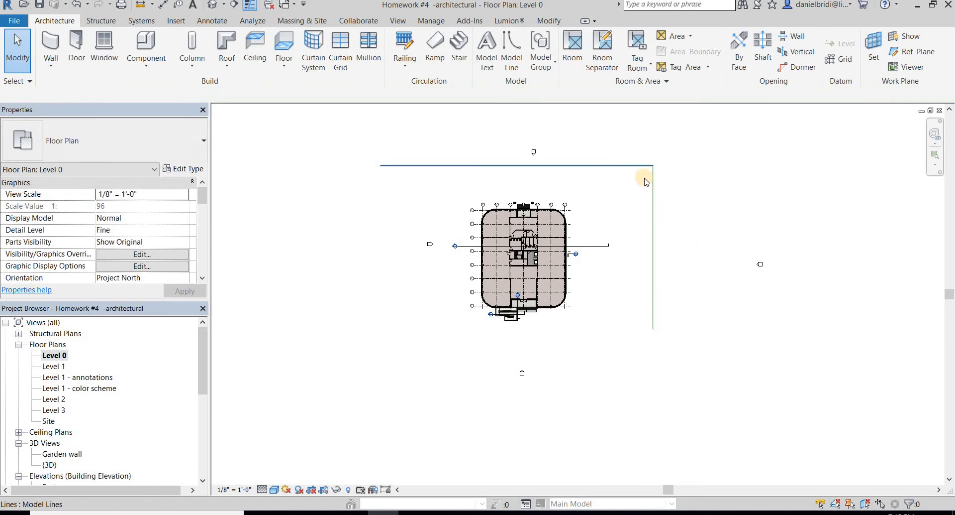
pyautogui.press('c')
pyautogui.press('o')
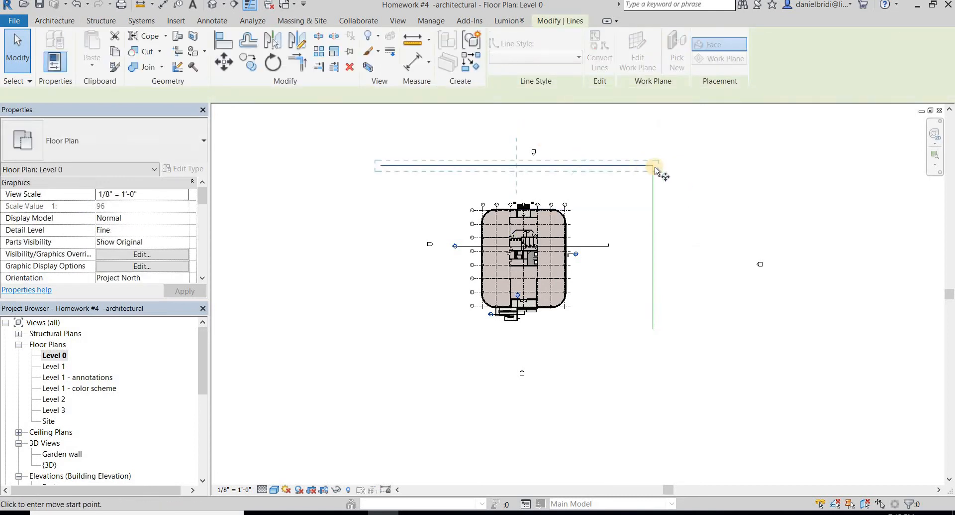
pyautogui.click(653, 329)
pyautogui.press('Escape')
# Step: Copy the 180' vertical model line to the west ends of the horizontal lines, closing the rectangle around the building
pyautogui.click(653, 284)
pyautogui.press('c')
pyautogui.press('o')
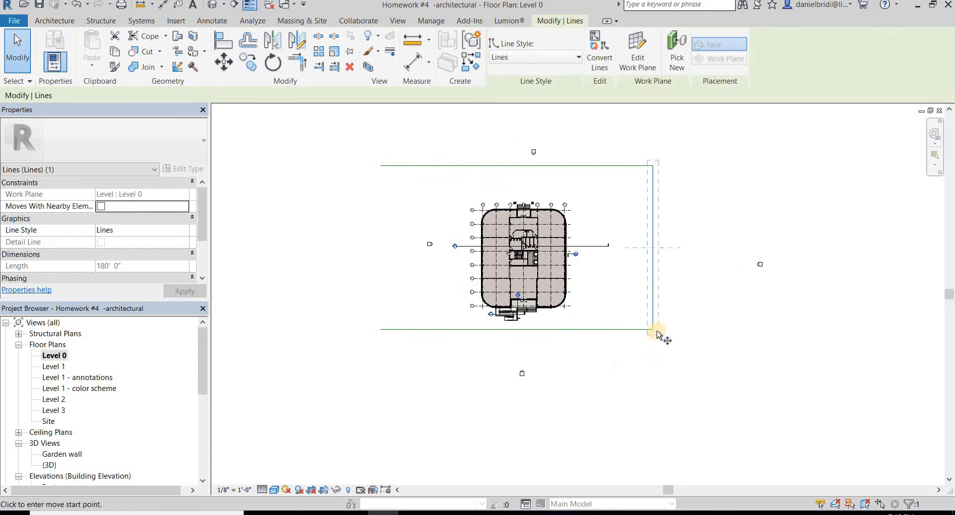
pyautogui.click(653, 329)
pyautogui.click(380, 329)
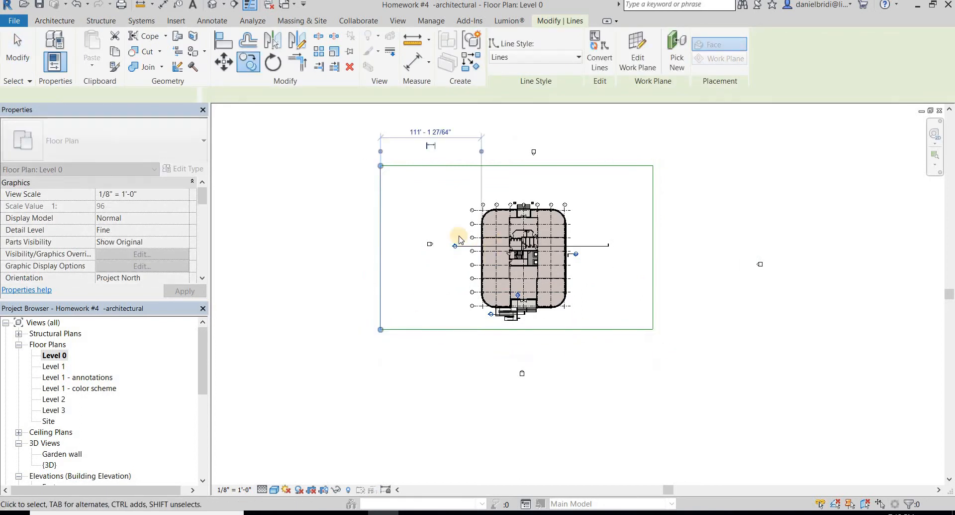
pyautogui.press('Escape')
pyautogui.scroll(3, 490, 258)
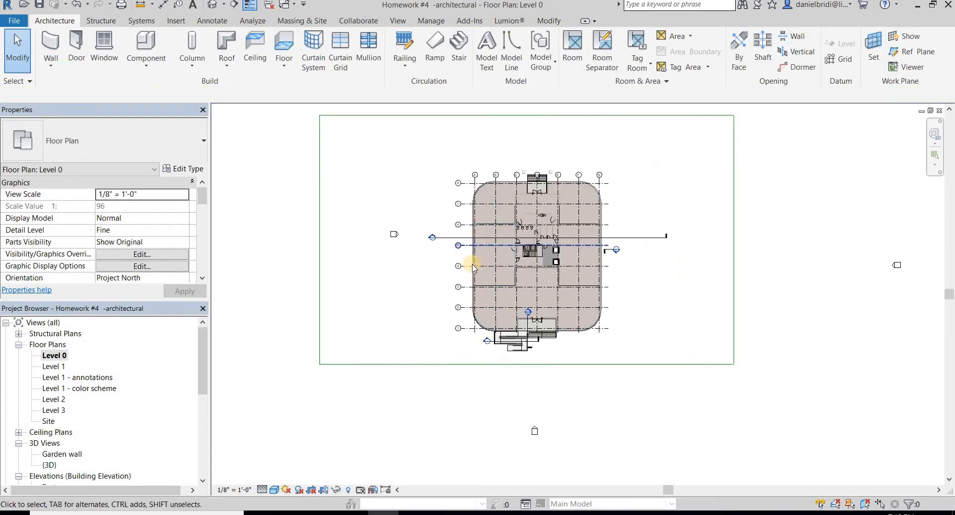
# Step: Draw a 50' horizontal model line westward from the midpoint of the building's west wall as a spacing guide
pyautogui.scroll(2, 473, 268)
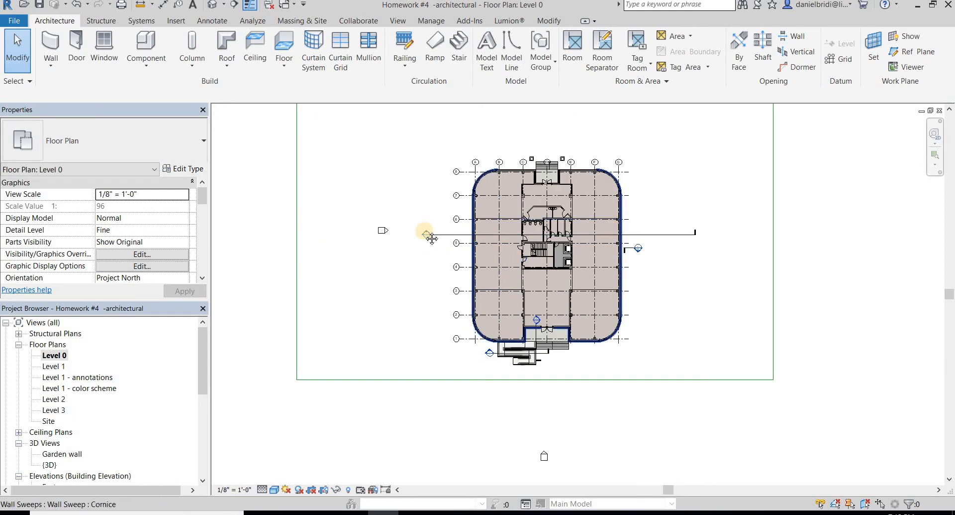
pyautogui.moveTo(432, 239); pyautogui.dragTo(439, 293, button='middle')
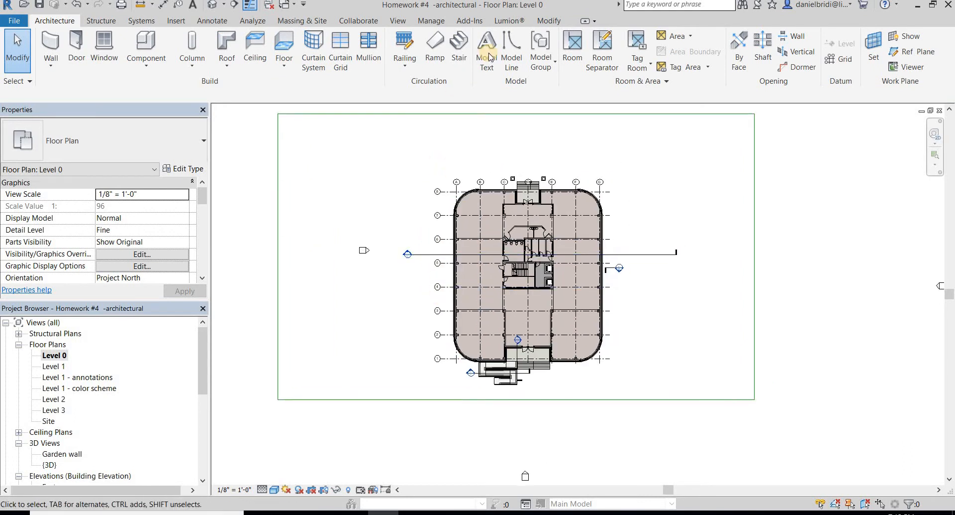
pyautogui.click(512, 49)
pyautogui.scroll(3, 481, 337)
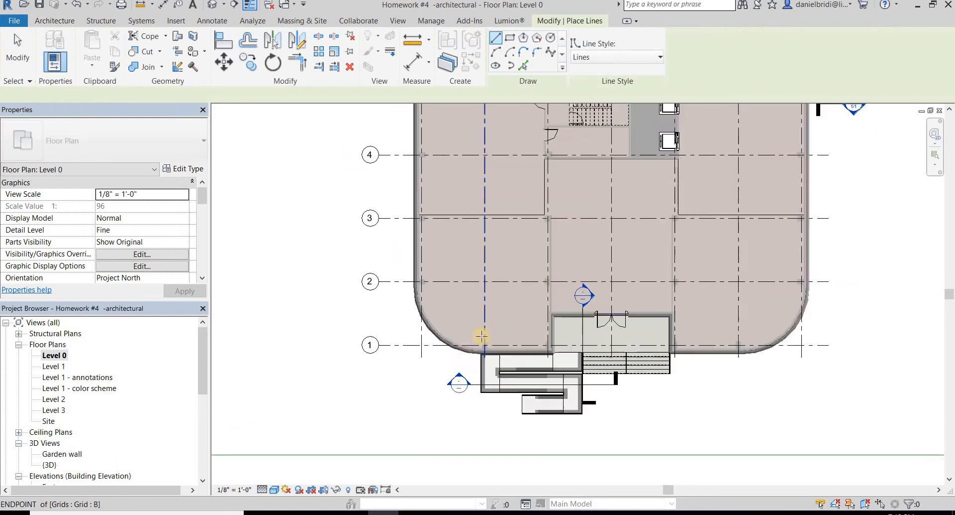
pyautogui.scroll(3, 481, 336)
pyautogui.scroll(-2, 504, 320)
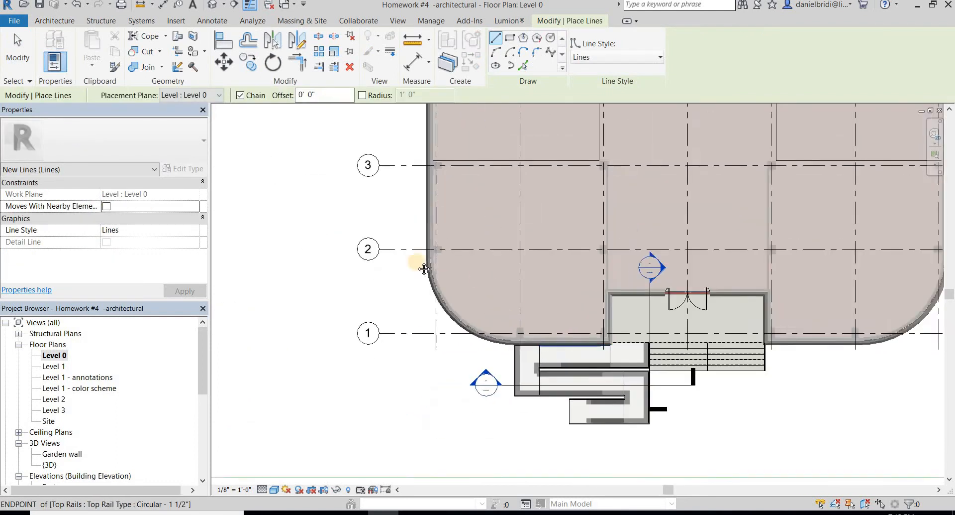
pyautogui.scroll(-3, 424, 269)
pyautogui.scroll(2, 443, 279)
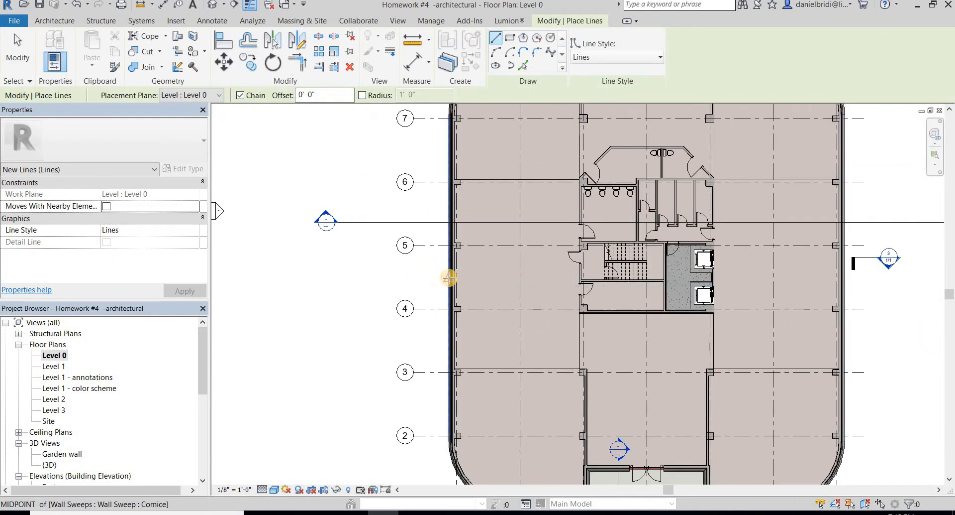
pyautogui.scroll(-3, 448, 278)
pyautogui.scroll(2, 451, 277)
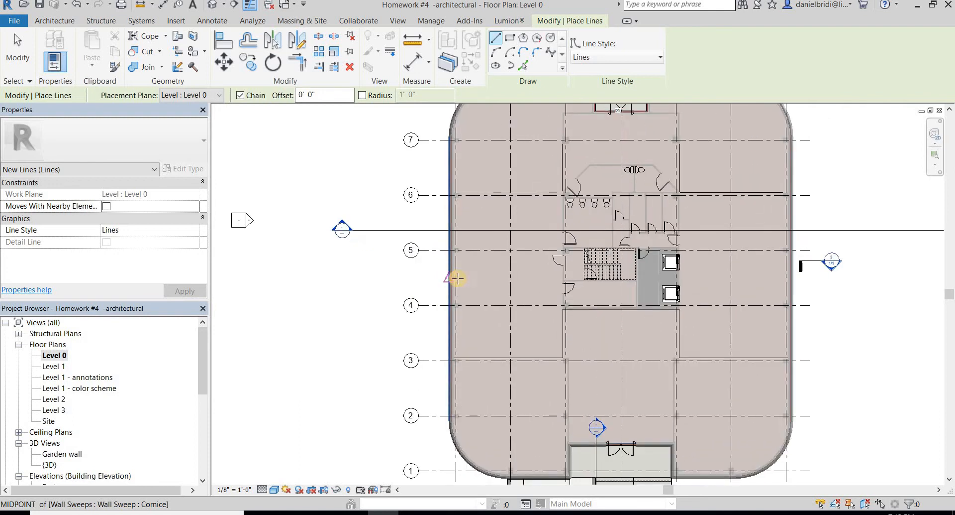
pyautogui.scroll(-3, 532, 273)
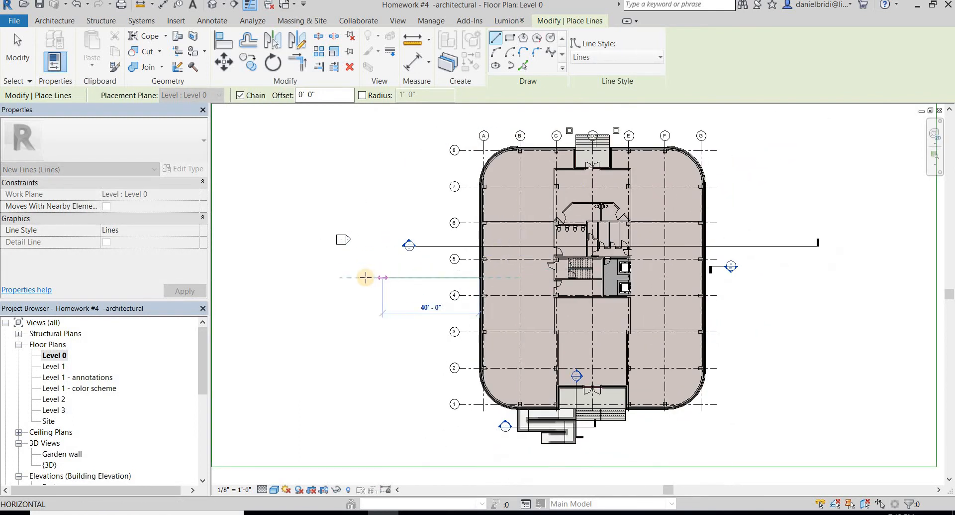
pyautogui.scroll(2, 352, 273)
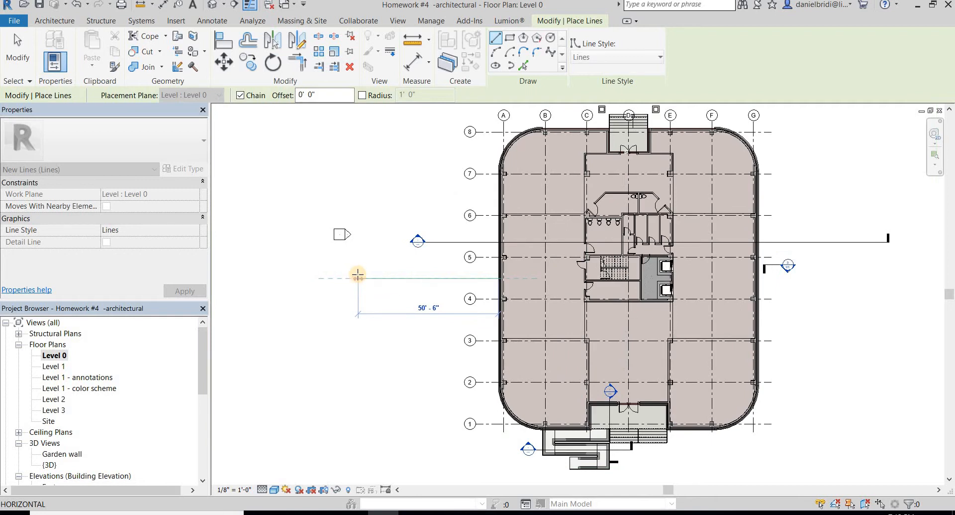
pyautogui.write('50')
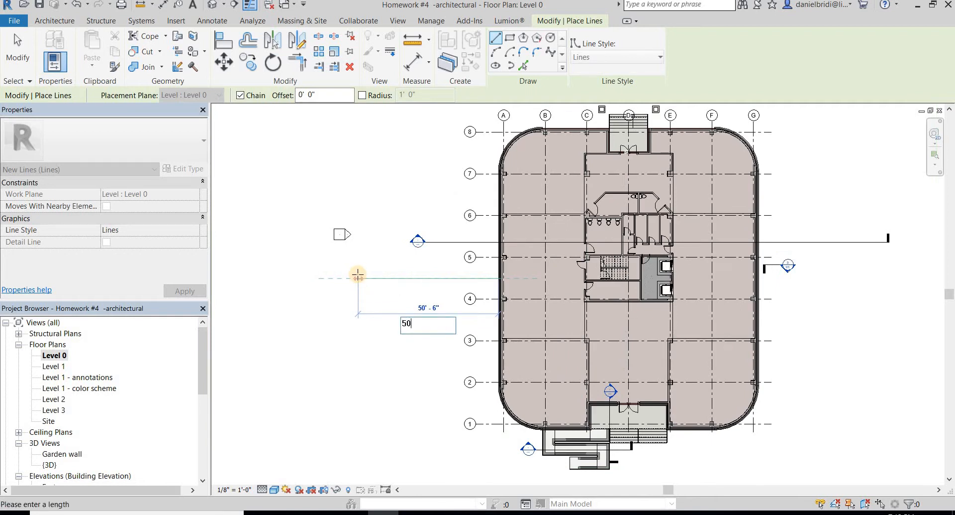
pyautogui.press('Return')
pyautogui.scroll(-4, 393, 194)
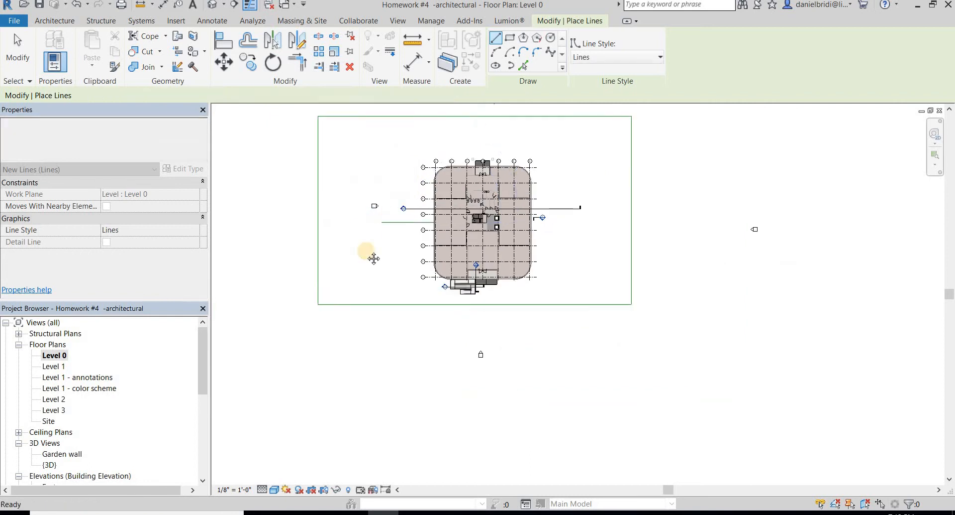
pyautogui.press('Escape')
# Step: Move the four rectangle lines from the west side's midpoint to the west end of the 50' guide line, and delete the guide
pyautogui.moveTo(374, 258); pyautogui.dragTo(330, 336, button='middle')
pyautogui.moveTo(627, 388); pyautogui.dragTo(568, 160)
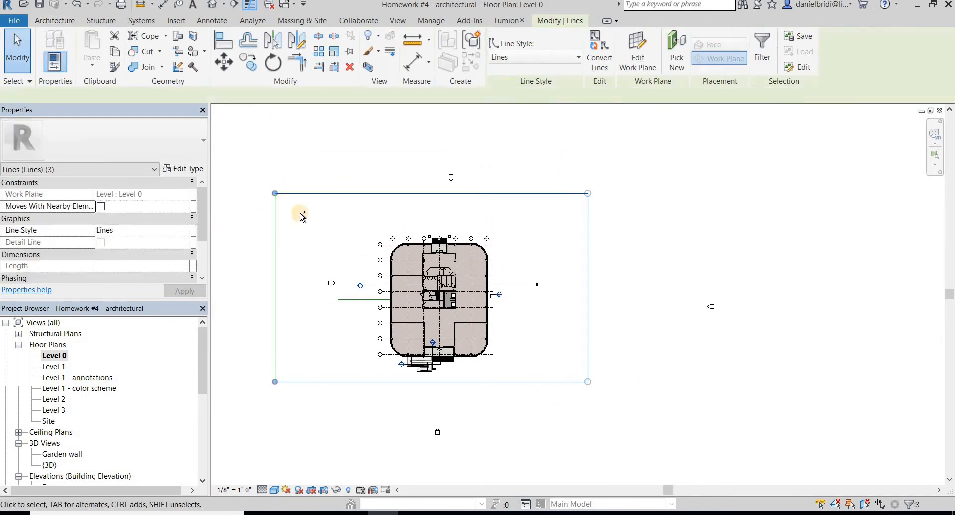
pyautogui.keyDown('ctrl'); pyautogui.click(275, 254); pyautogui.keyUp('ctrl')
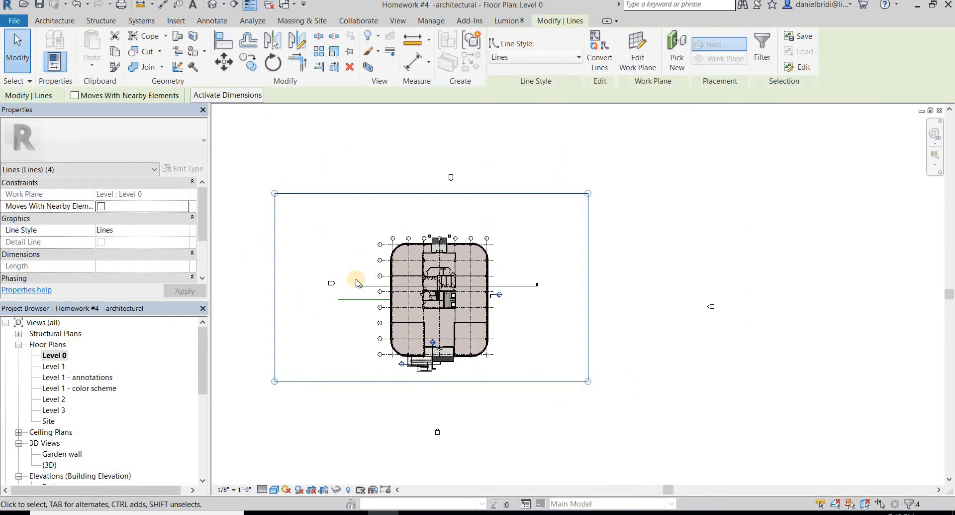
pyautogui.moveTo(356, 280); pyautogui.dragTo(402, 277, button='middle')
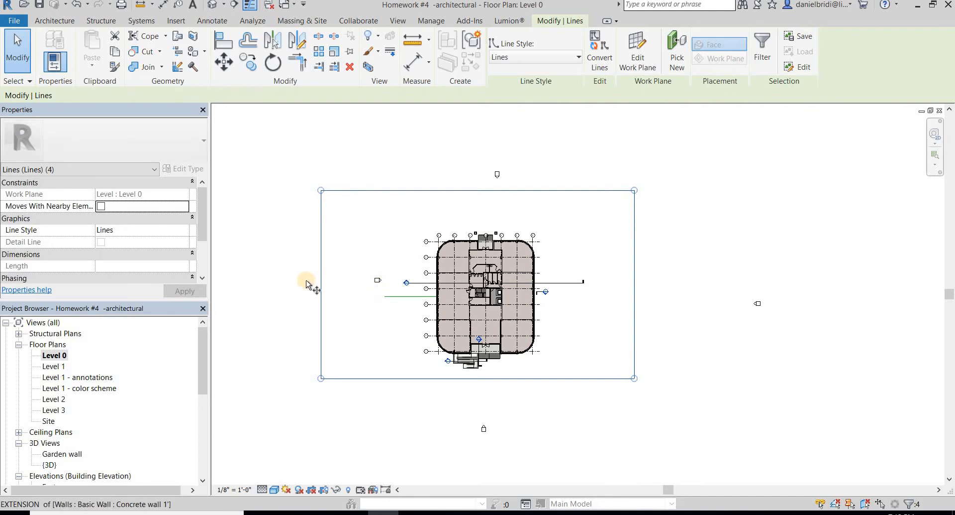
pyautogui.press('m')
pyautogui.press('v')
pyautogui.click(321, 283)
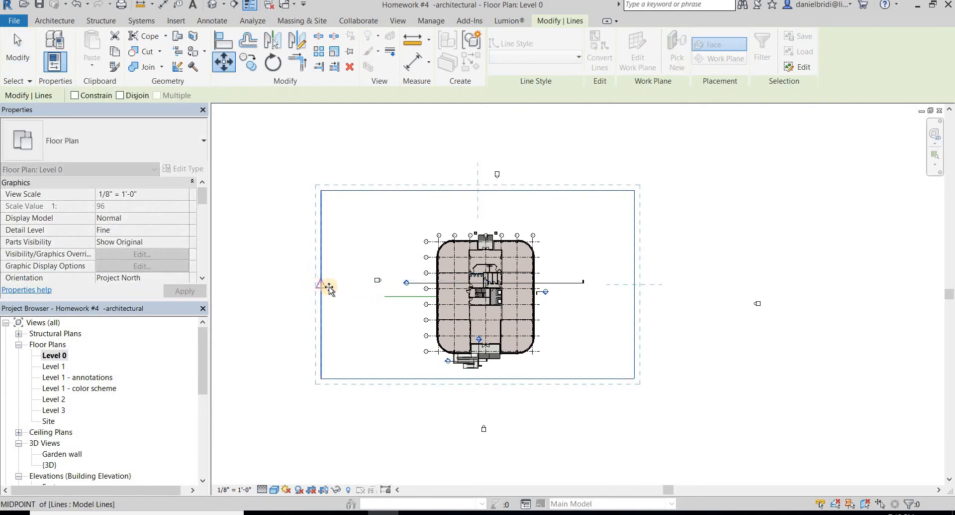
pyautogui.click(384, 296)
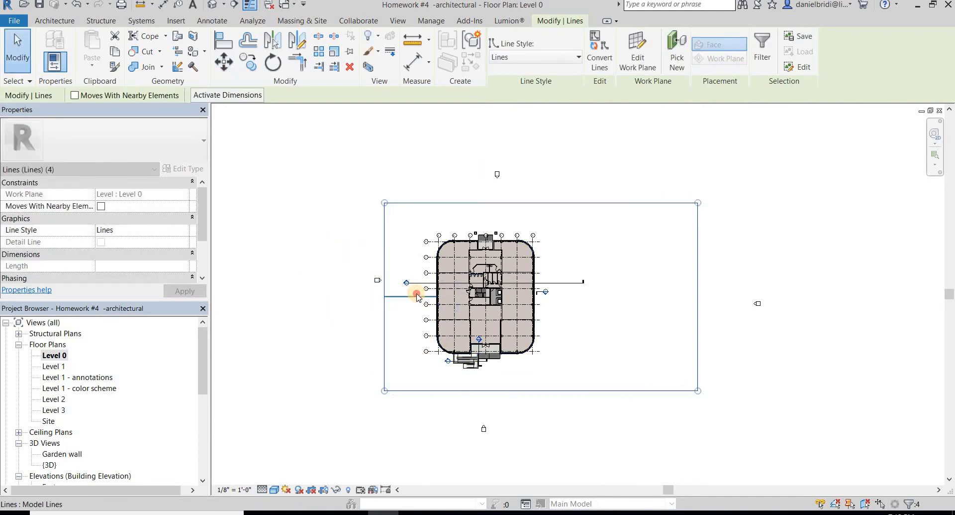
pyautogui.click(417, 295)
pyautogui.press('Delete')
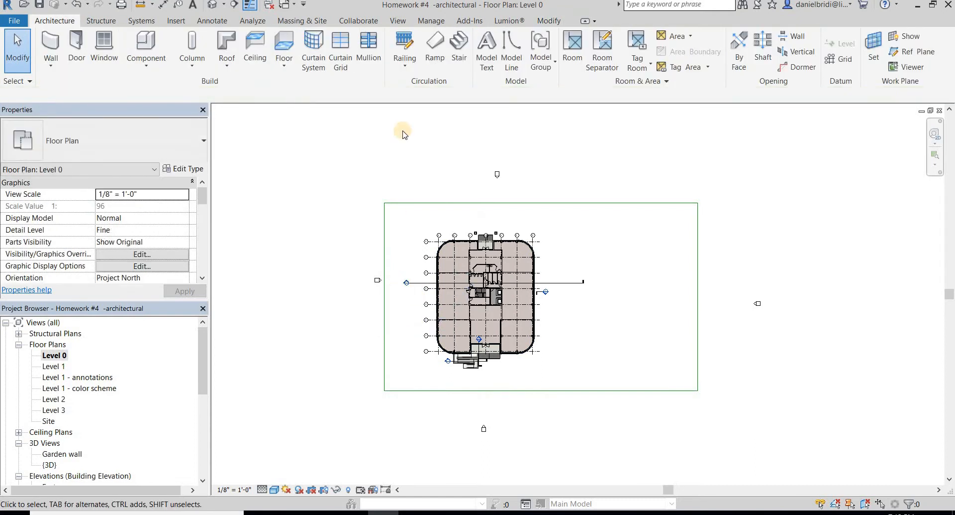
# Step: Create a toposurface with points at the four rectangle corners, at 0' 0" absolute elevation, and finish the surface
pyautogui.click(319, 21)
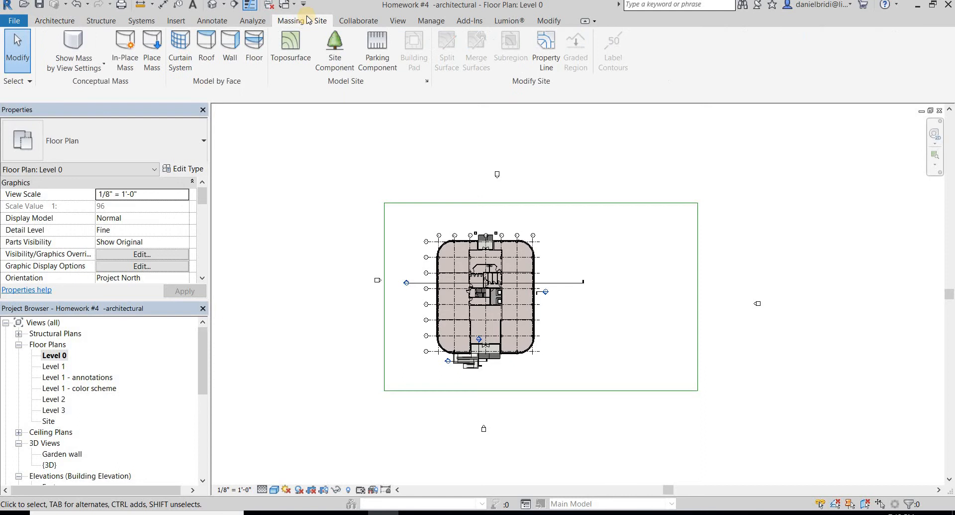
pyautogui.click(289, 56)
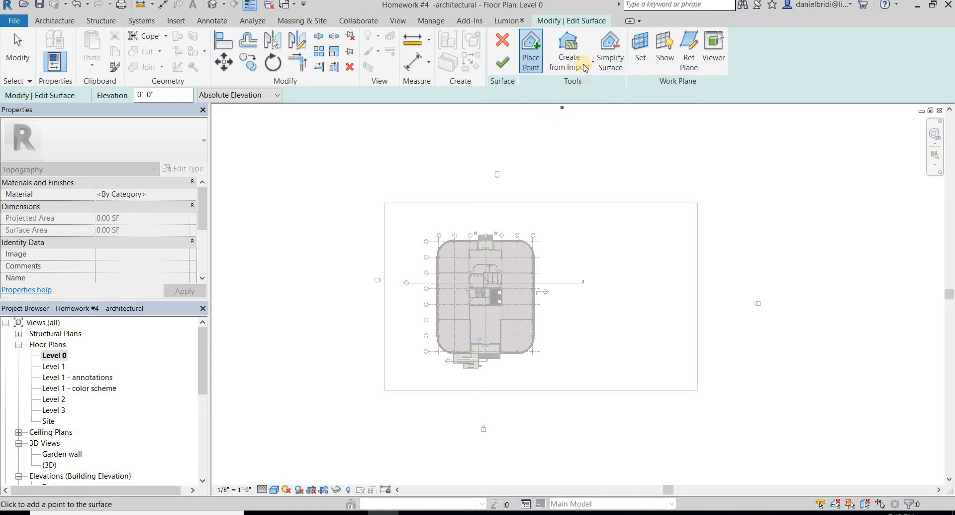
pyautogui.click(384, 203)
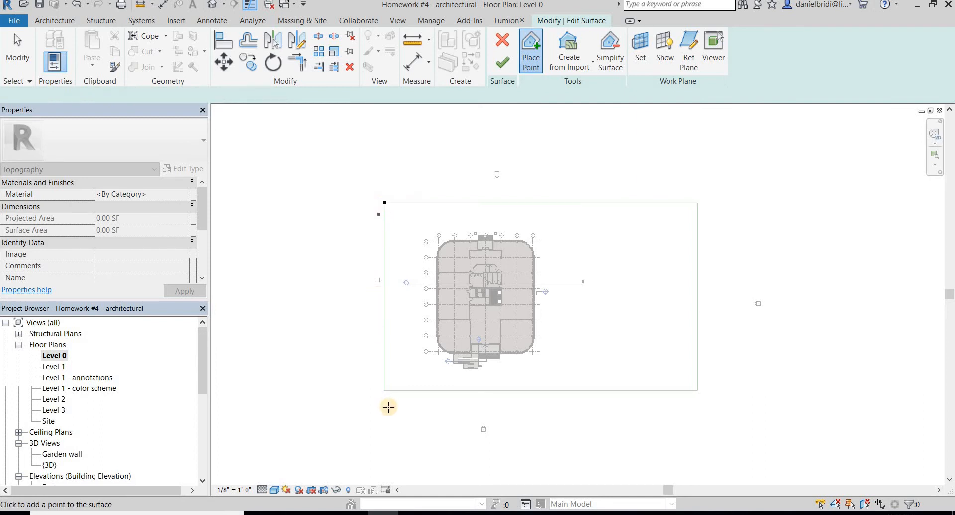
pyautogui.click(458, 391)
pyautogui.click(697, 389)
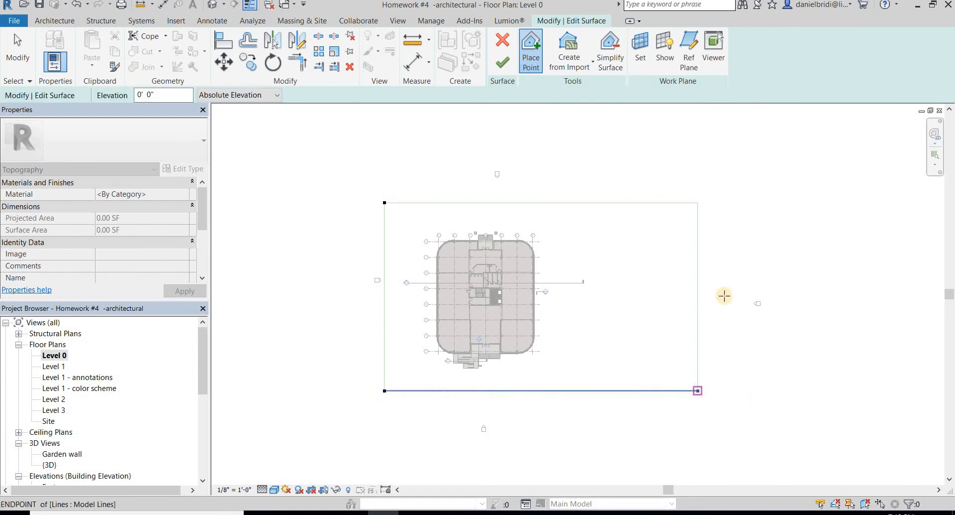
pyautogui.click(698, 203)
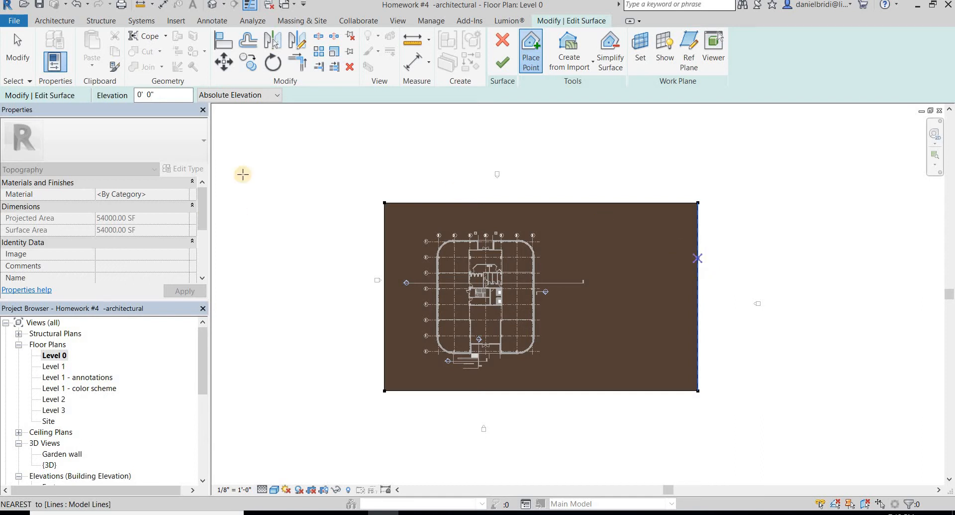
pyautogui.click(616, 159)
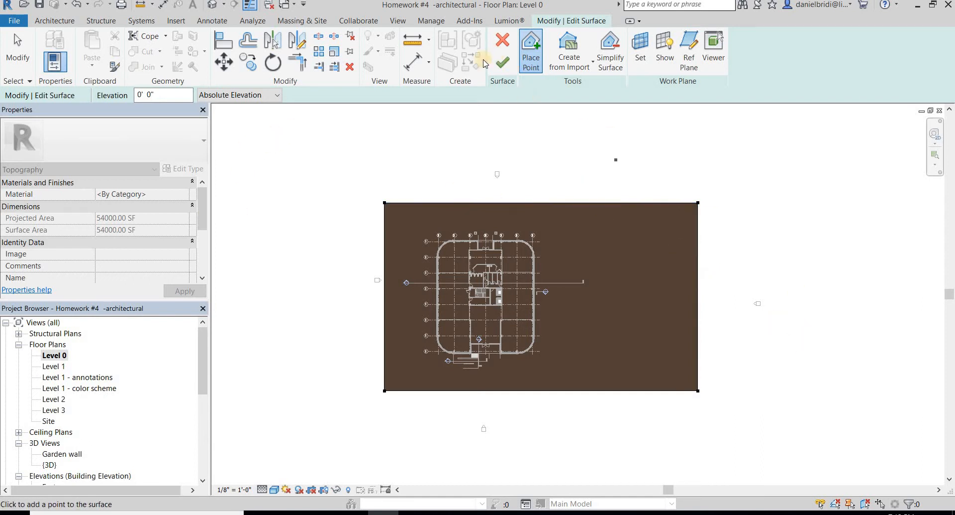
pyautogui.click(388, 397)
pyautogui.click(498, 72)
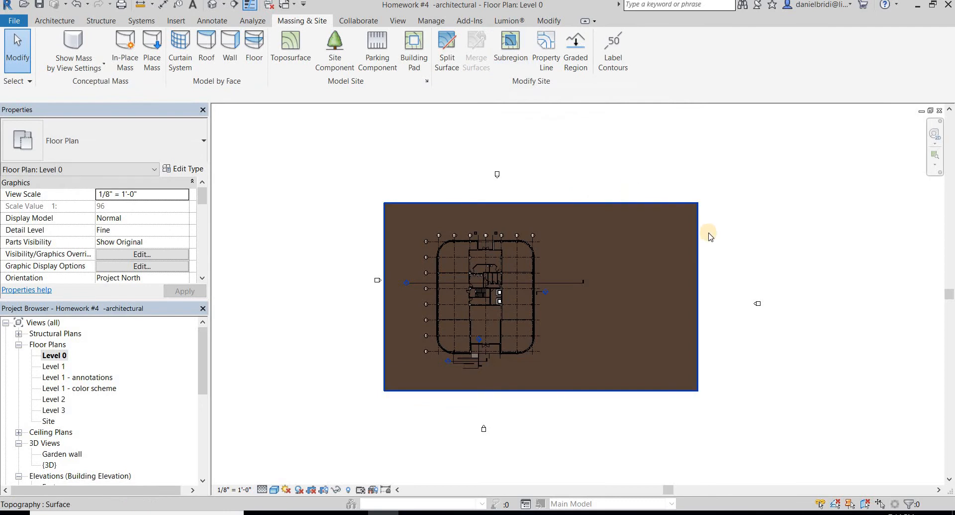
# Step: Examine in the 3D view how the toposurface meets the building's entrance stairs and the model lines, ending with the front view
pyautogui.hotkey('ctrl', 'Tab')
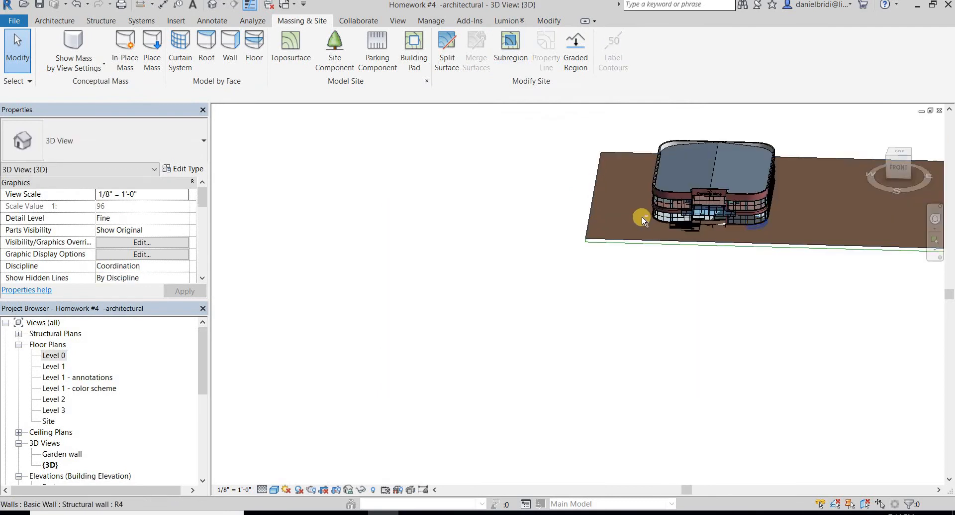
pyautogui.scroll(-2, 740, 214)
pyautogui.keyDown('shift'); pyautogui.moveTo(742, 215); pyautogui.dragTo(819, 222, button='middle'); pyautogui.keyUp('shift')
pyautogui.scroll(10, 777, 226)
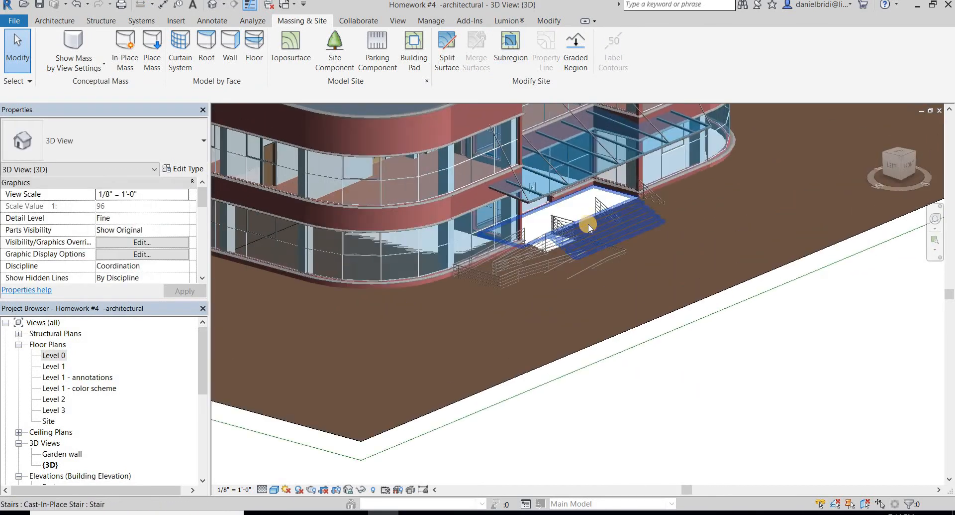
pyautogui.scroll(-3, 583, 209)
pyautogui.scroll(-2, 649, 223)
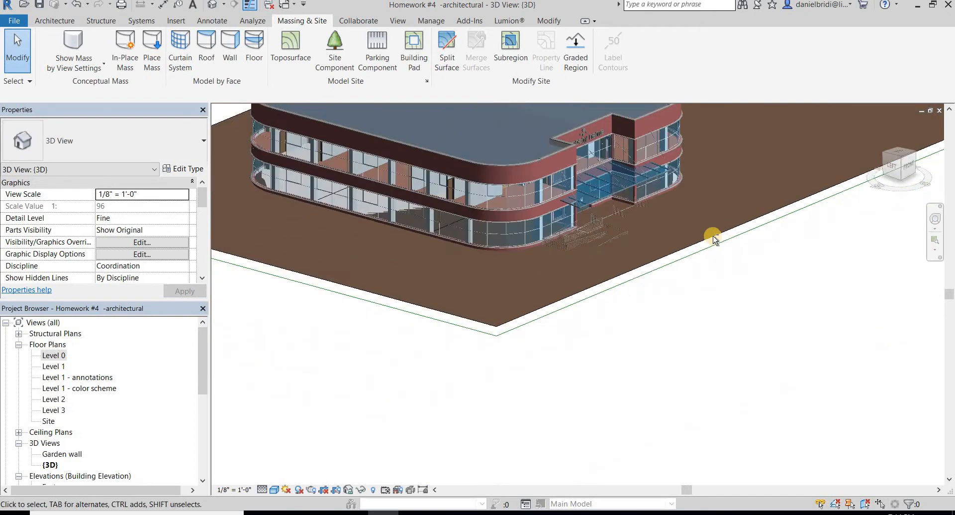
pyautogui.keyDown('shift'); pyautogui.moveTo(599, 215); pyautogui.dragTo(597, 199, button='middle'); pyautogui.keyUp('shift')
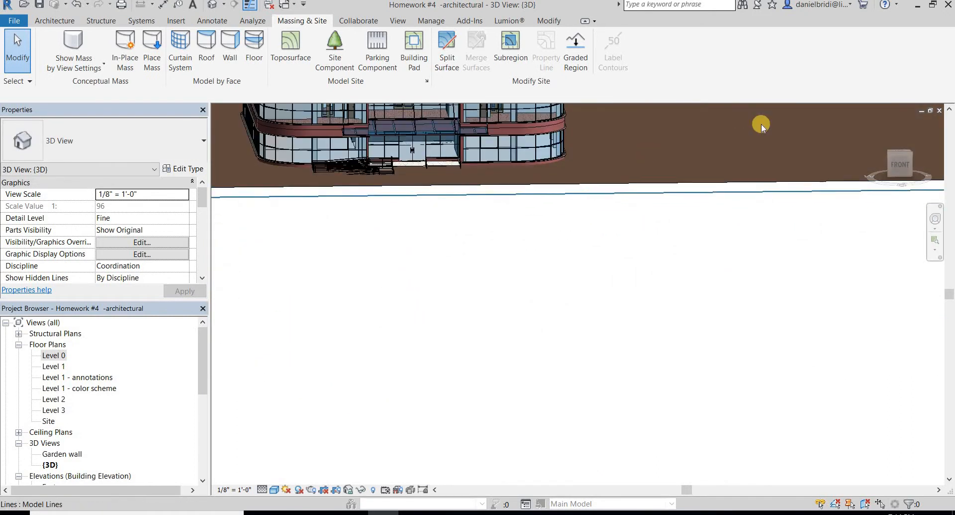
pyautogui.moveTo(903, 167); pyautogui.dragTo(893, 162)
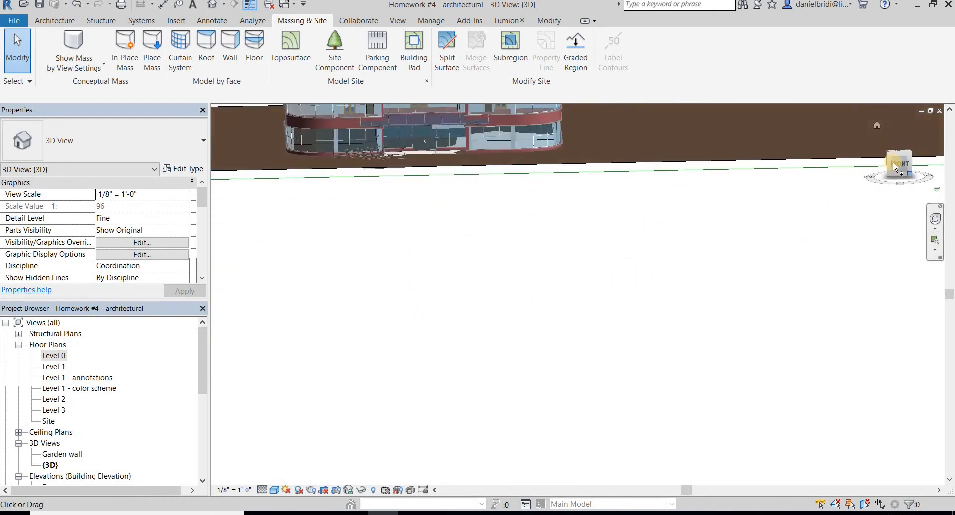
pyautogui.click(894, 163)
# Step: Compare the toposurface's height with Level 0 and Level 1 in the South elevation, and return to the Level 0 plan
pyautogui.click(91, 424)
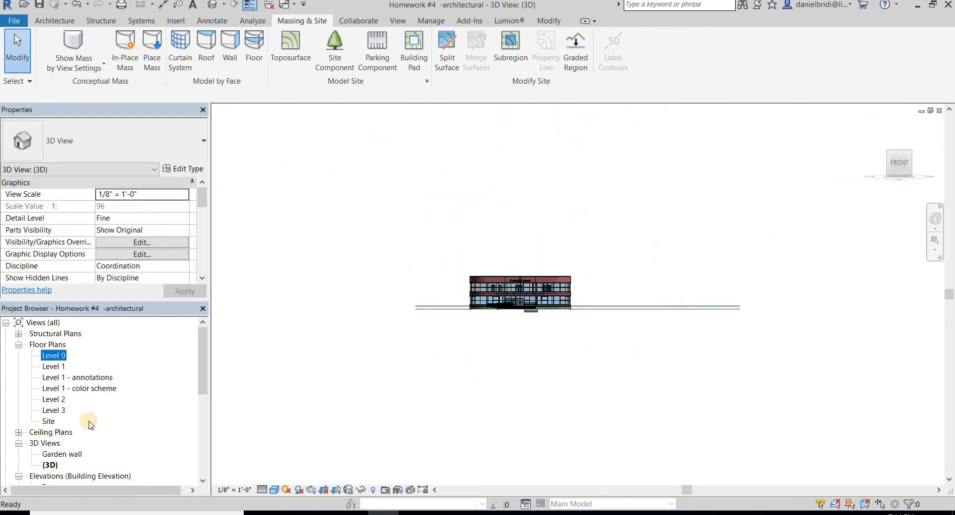
pyautogui.scroll(-5, 74, 423)
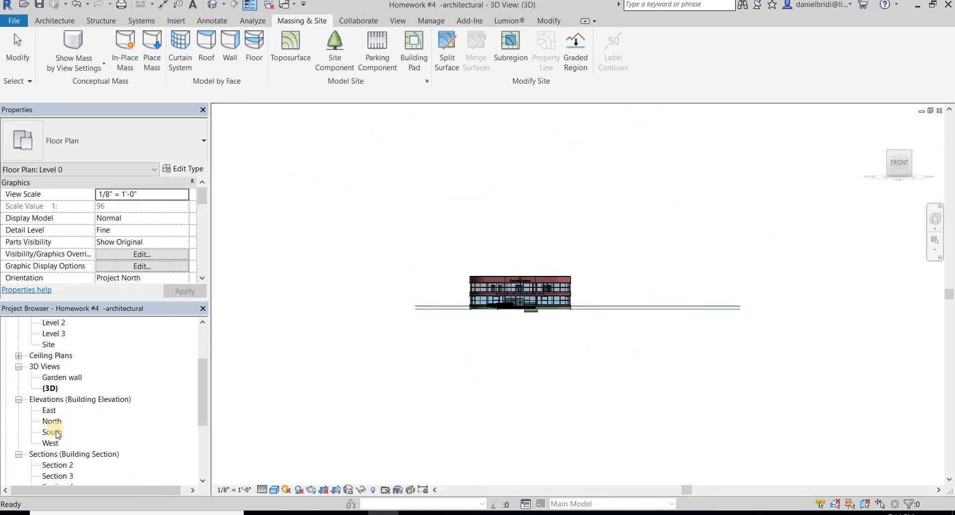
pyautogui.doubleClick(57, 433)
pyautogui.moveTo(693, 392); pyautogui.dragTo(406, 389, button='middle')
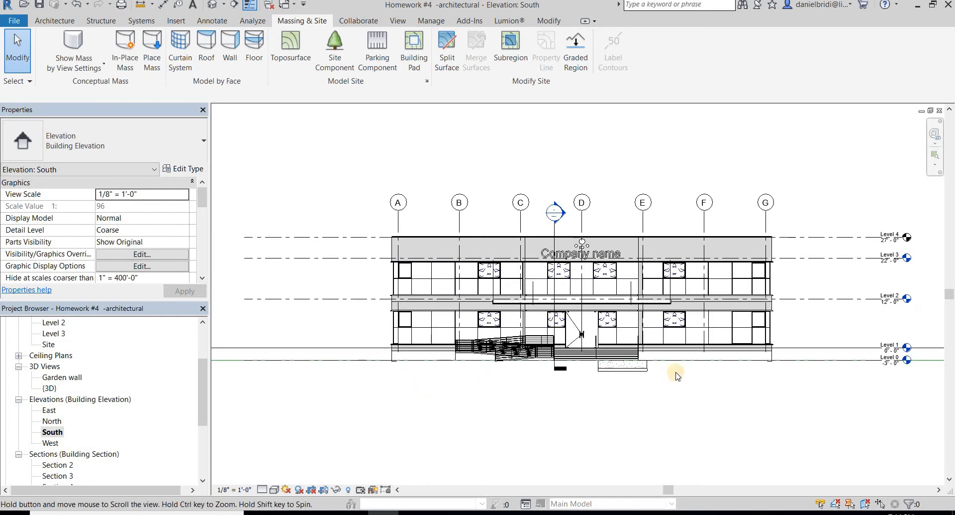
pyautogui.moveTo(771, 343); pyautogui.dragTo(489, 342, button='middle')
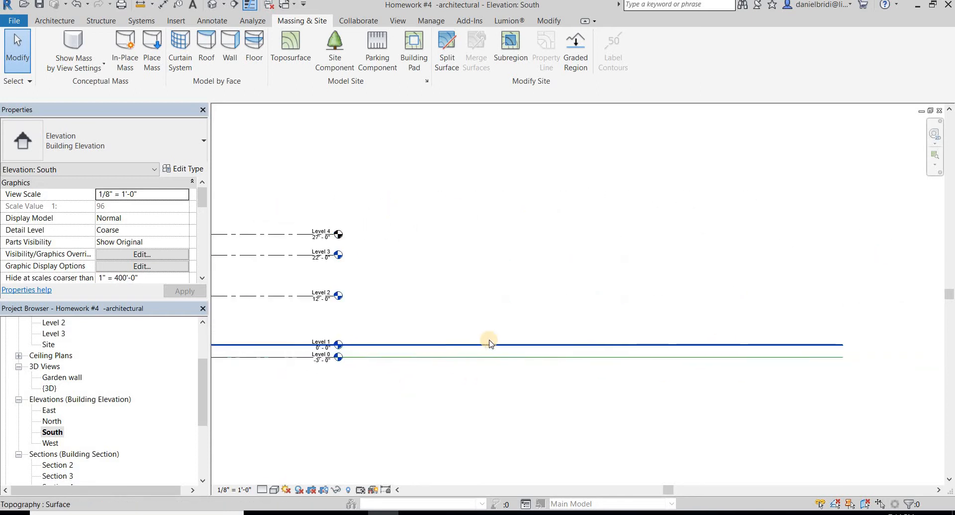
pyautogui.scroll(-2, 490, 342)
pyautogui.moveTo(384, 340); pyautogui.dragTo(607, 335, button='middle')
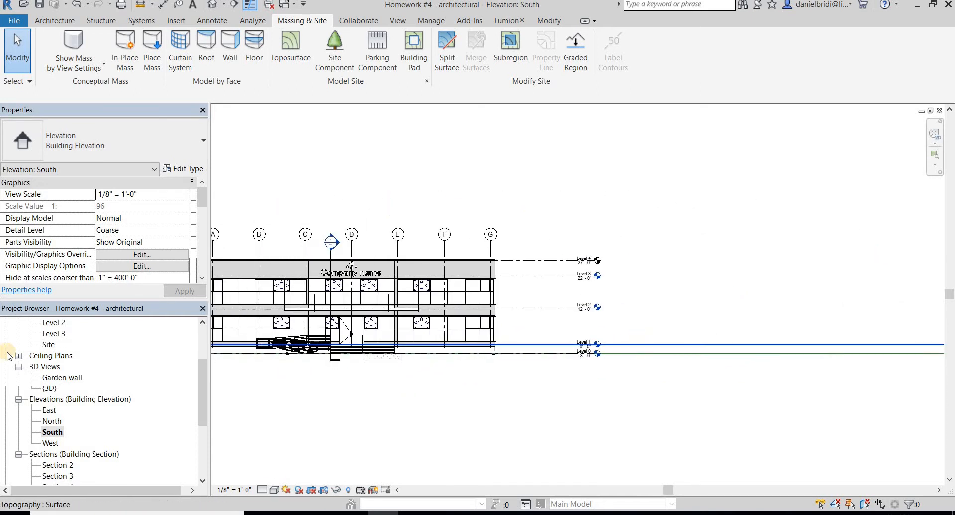
pyautogui.scroll(3, 59, 361)
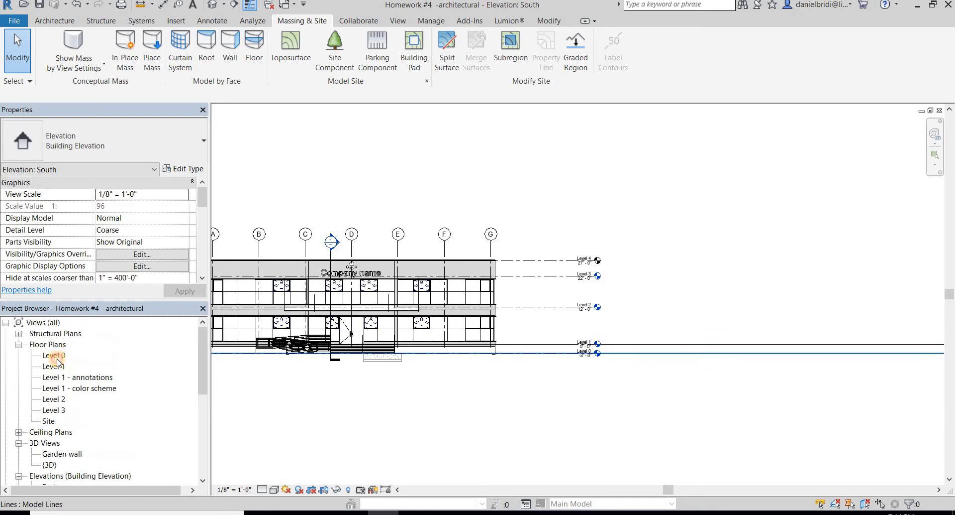
pyautogui.doubleClick(55, 355)
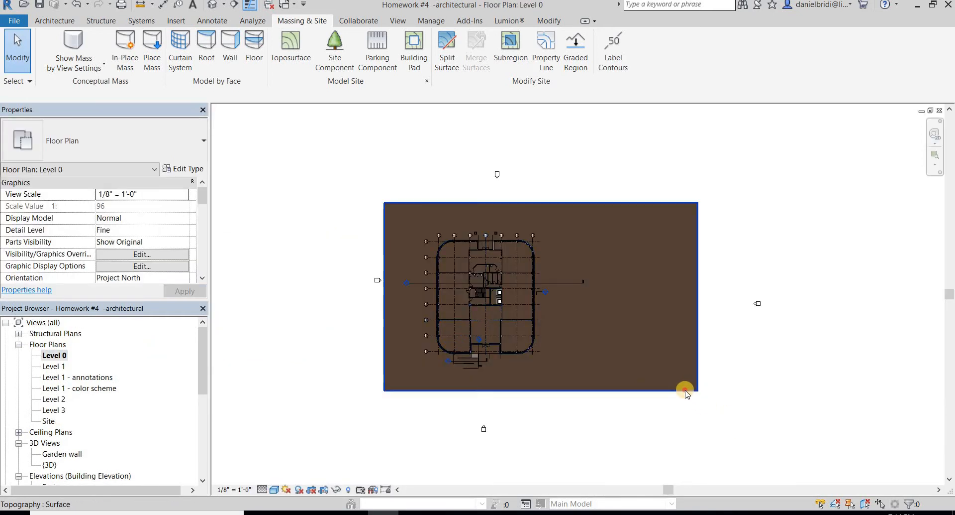
# Step: Edit the toposurface by setting the elevation of all four corner points to -3' 0", and finish the surface
pyautogui.click(686, 391)
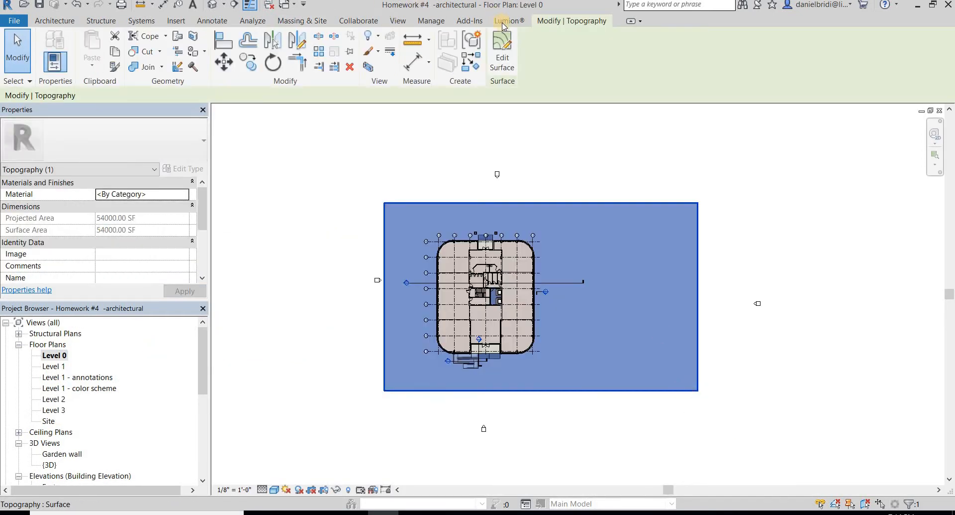
pyautogui.click(502, 52)
pyautogui.moveTo(367, 169); pyautogui.dragTo(420, 206)
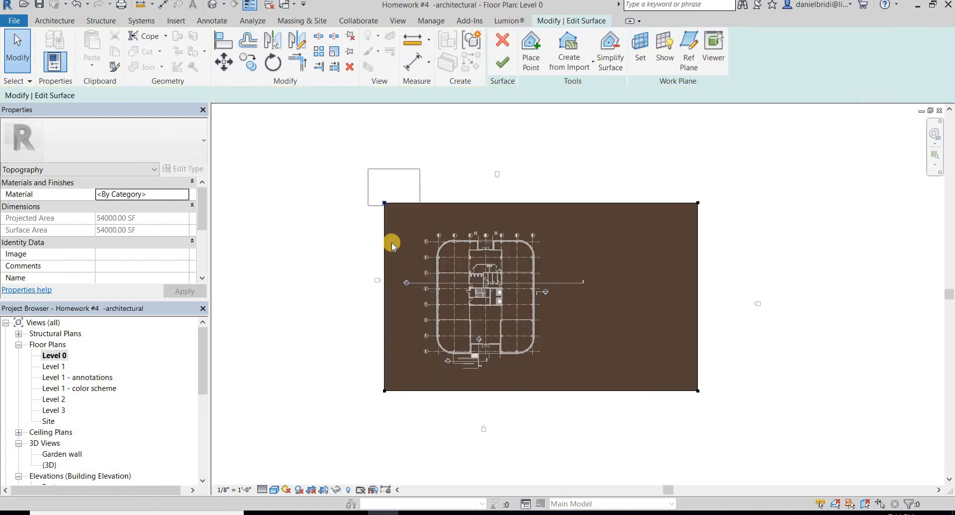
pyautogui.moveTo(364, 194); pyautogui.dragTo(405, 213)
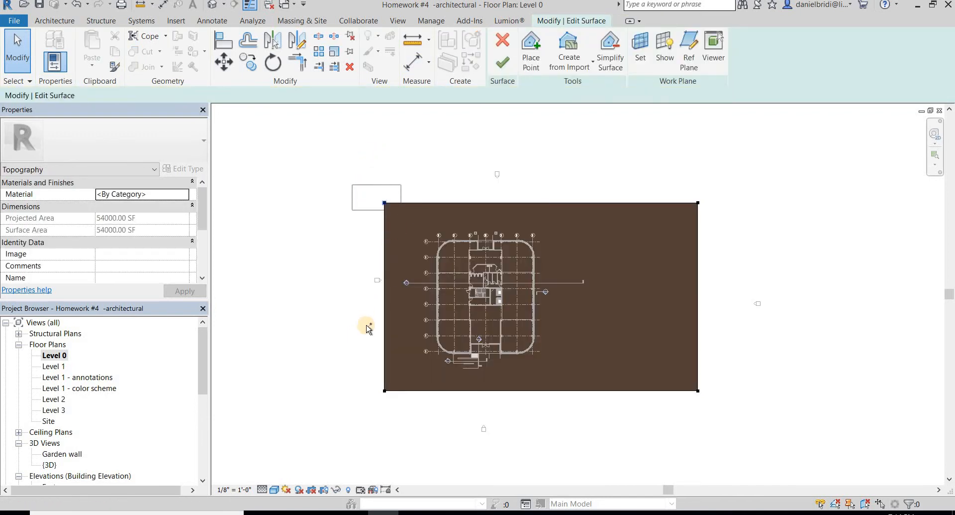
pyautogui.keyDown('ctrl'); pyautogui.moveTo(411, 437); pyautogui.dragTo(365, 356); pyautogui.keyUp('ctrl')
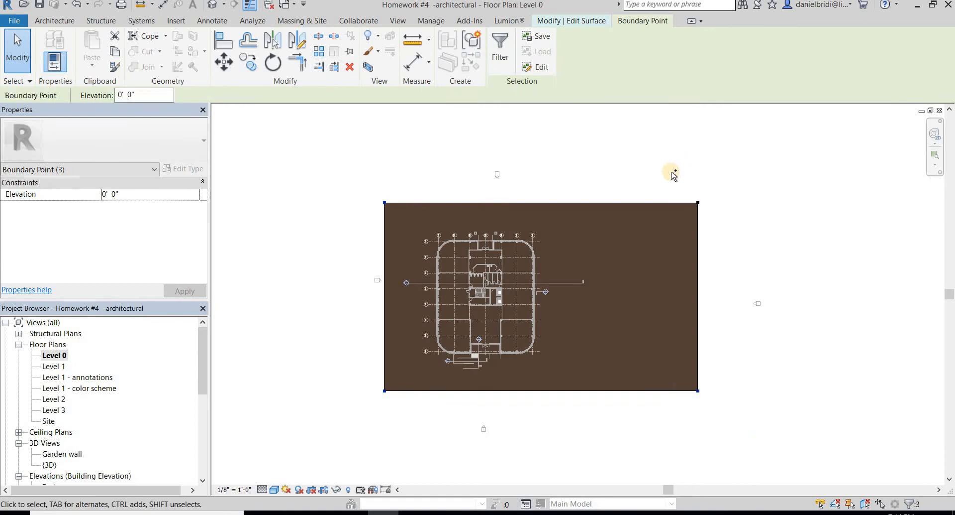
pyautogui.keyDown('ctrl'); pyautogui.moveTo(730, 227); pyautogui.dragTo(671, 174); pyautogui.keyUp('ctrl')
pyautogui.press('Return')
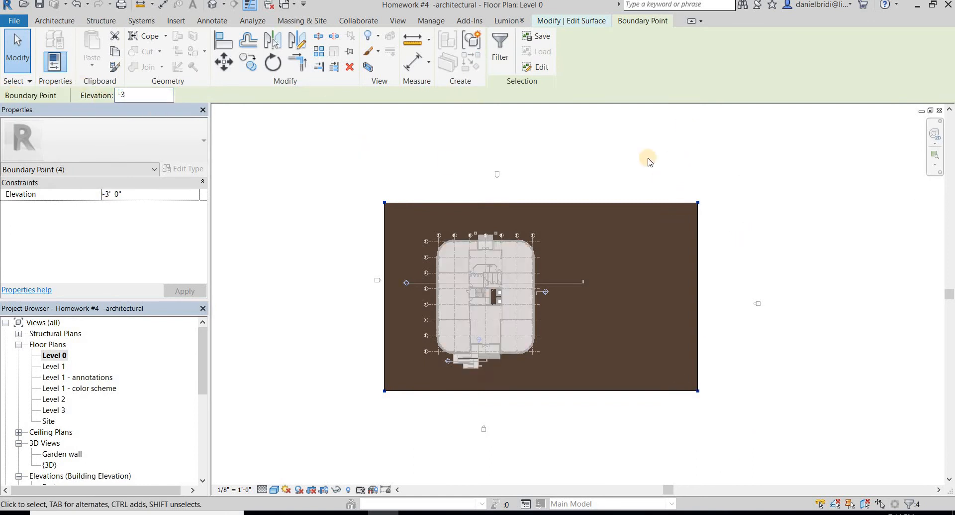
pyautogui.click(586, 156)
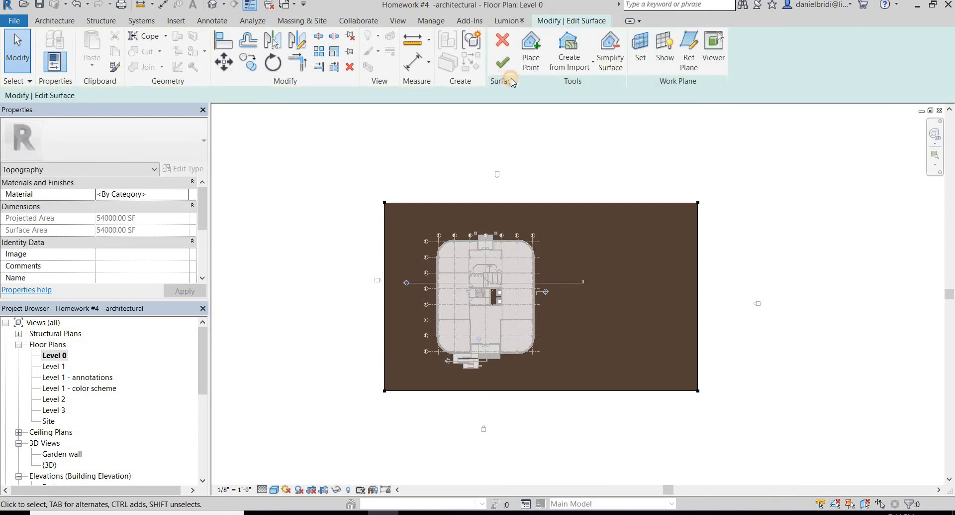
pyautogui.click(504, 63)
# Step: In the 3D view, select the four model lines bordering the toposurface and temporarily hide these elements
pyautogui.hotkey('ctrl', 'Tab')
pyautogui.keyDown('shift'); pyautogui.moveTo(578, 286); pyautogui.dragTo(597, 374, button='middle'); pyautogui.keyUp('shift')
pyautogui.scroll(5, 547, 288)
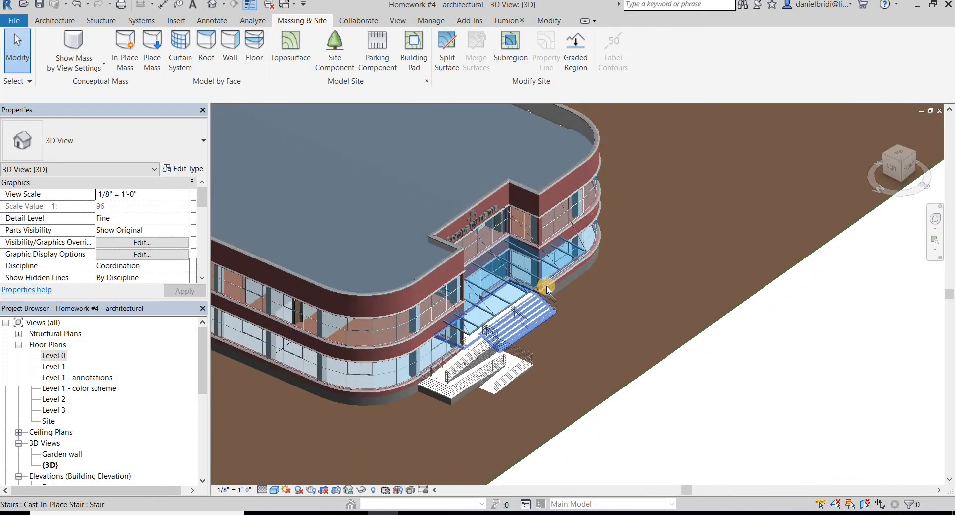
pyautogui.scroll(-8, 547, 288)
pyautogui.keyDown('shift'); pyautogui.moveTo(423, 300); pyautogui.dragTo(532, 271, button='middle'); pyautogui.keyUp('shift')
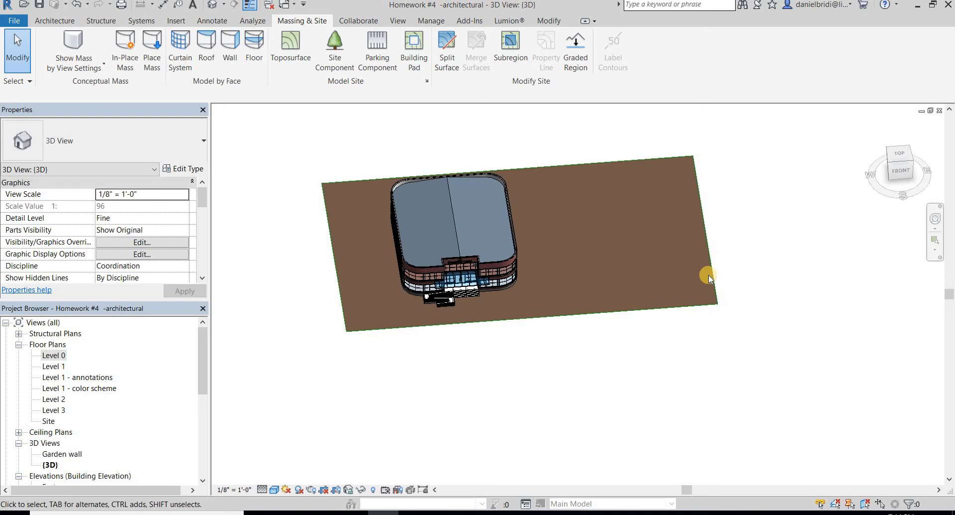
pyautogui.click(704, 315)
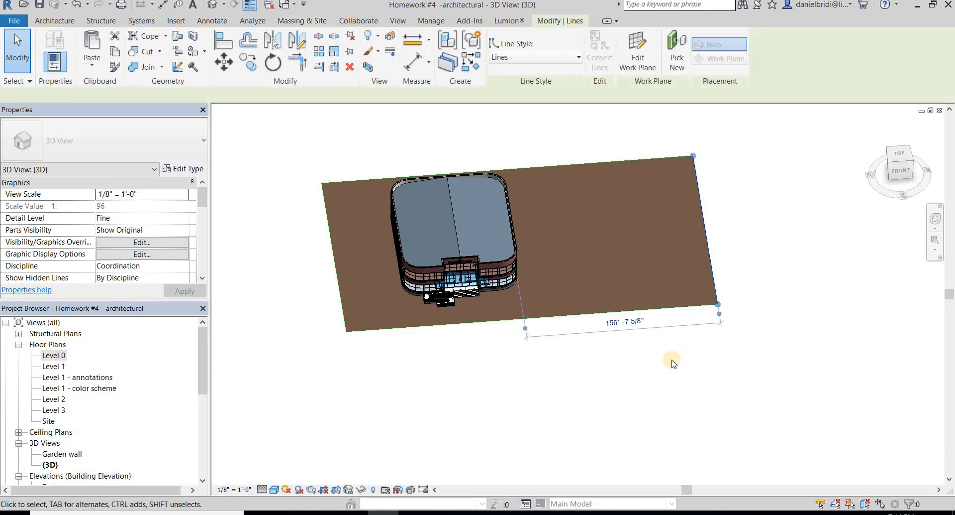
pyautogui.keyDown('shift'); pyautogui.moveTo(453, 305); pyautogui.dragTo(383, 386, button='middle'); pyautogui.keyUp('shift')
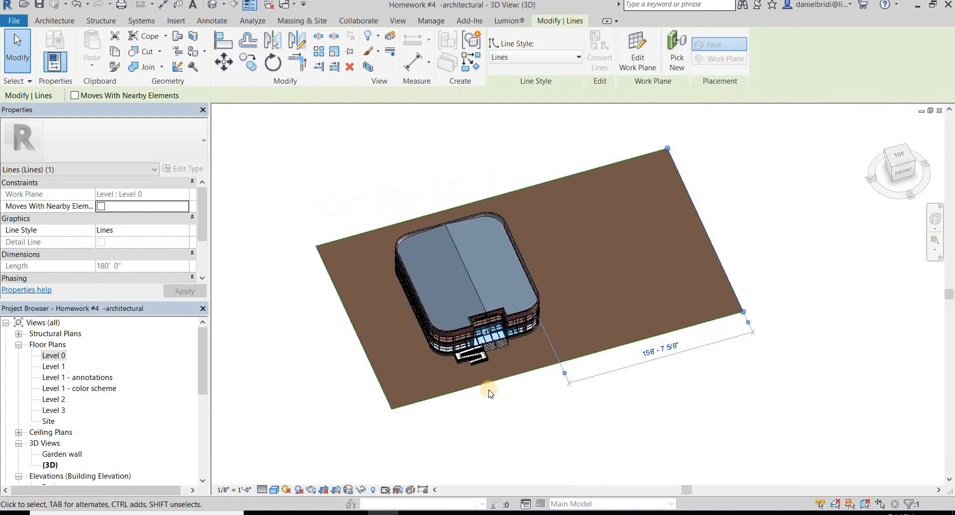
pyautogui.keyDown('shift'); pyautogui.moveTo(571, 342); pyautogui.dragTo(514, 298, button='middle'); pyautogui.keyUp('shift')
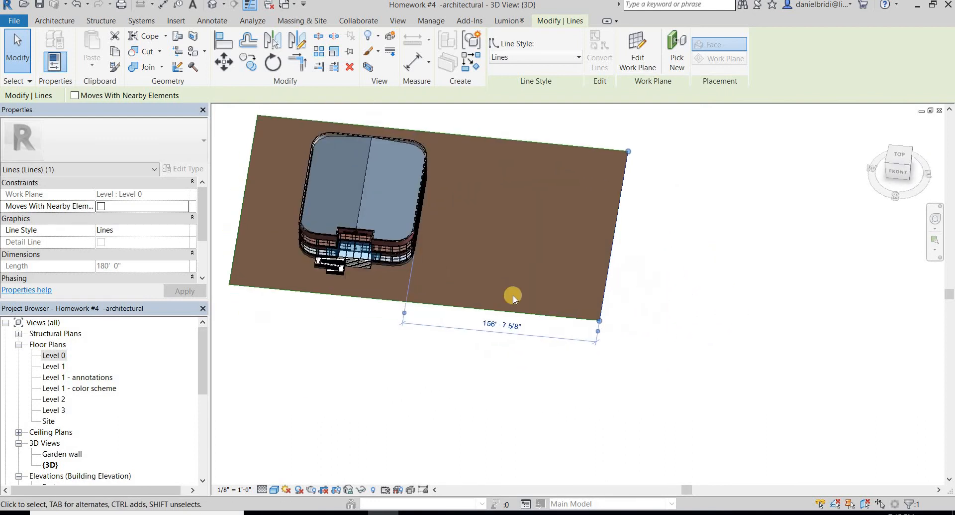
pyautogui.moveTo(427, 319); pyautogui.dragTo(449, 303, button='middle')
pyautogui.click(451, 312)
pyautogui.moveTo(448, 362); pyautogui.dragTo(382, 432, button='middle')
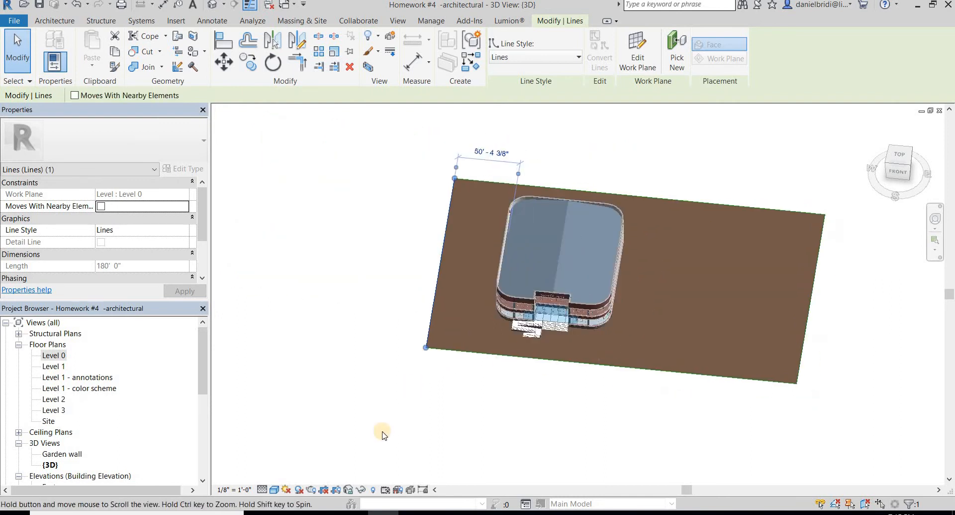
pyautogui.keyDown('ctrl'); pyautogui.click(711, 198); pyautogui.keyUp('ctrl')
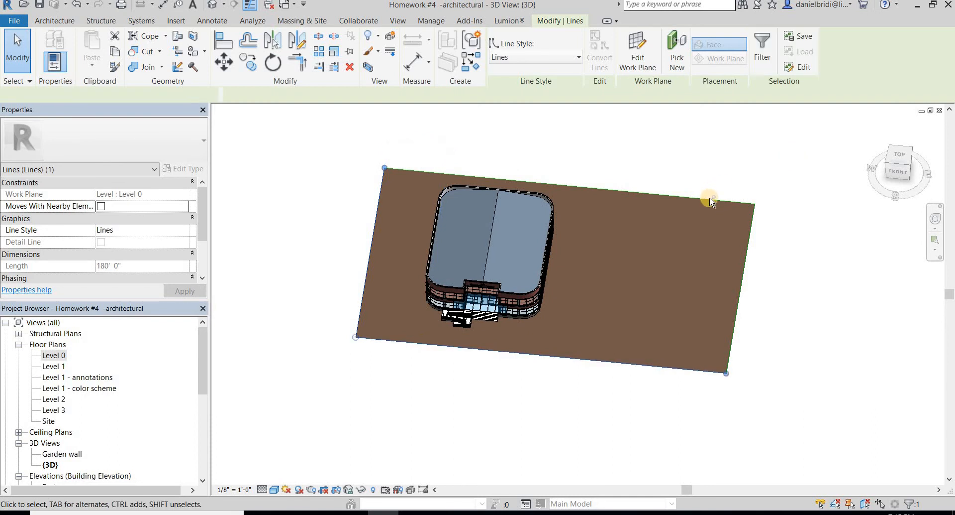
pyautogui.keyDown('ctrl'); pyautogui.click(745, 256); pyautogui.keyUp('ctrl')
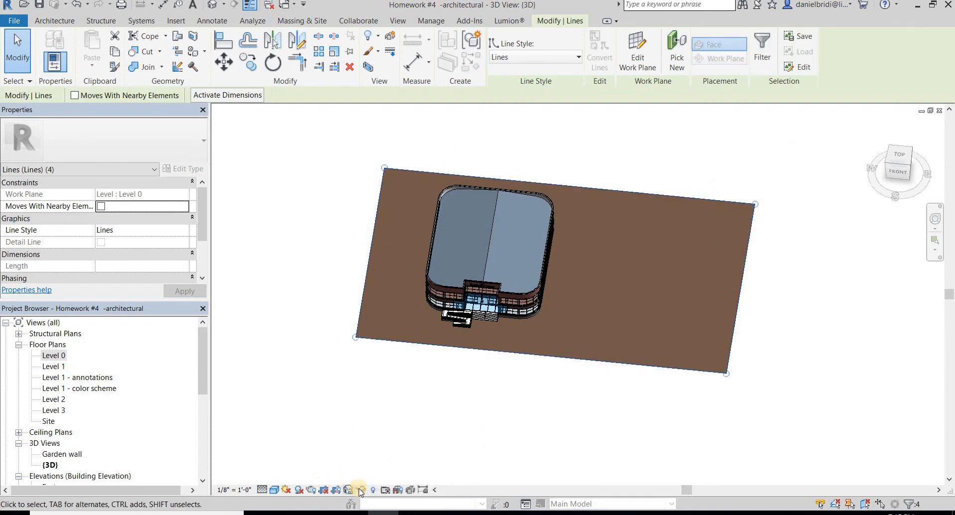
pyautogui.click(361, 491)
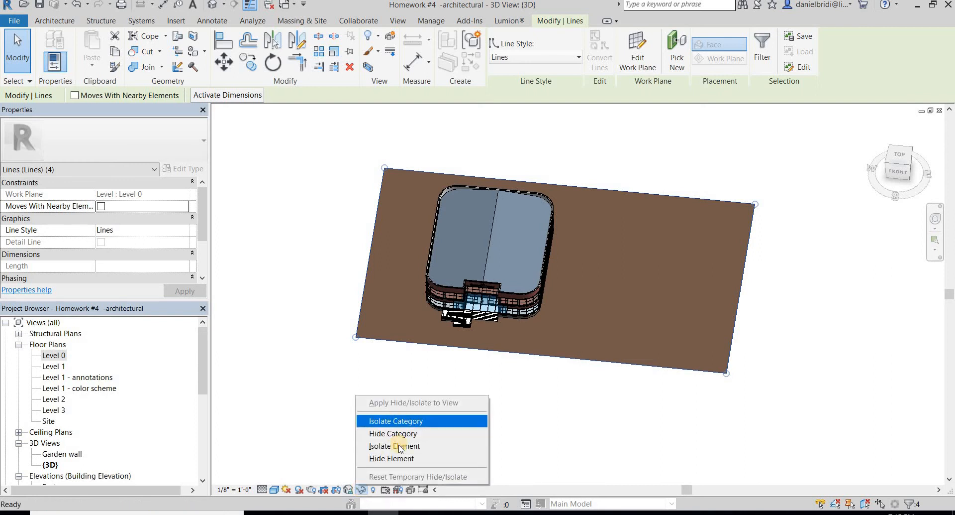
pyautogui.click(392, 458)
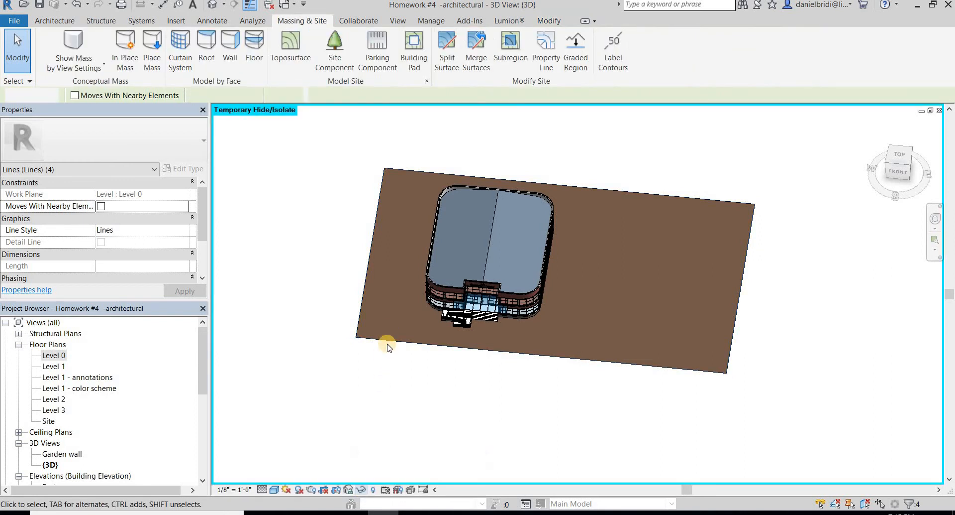
# Step: Look up the Grass material for the toposurface, examine its appearance image, and close the material browser without assigning it
pyautogui.click(395, 342)
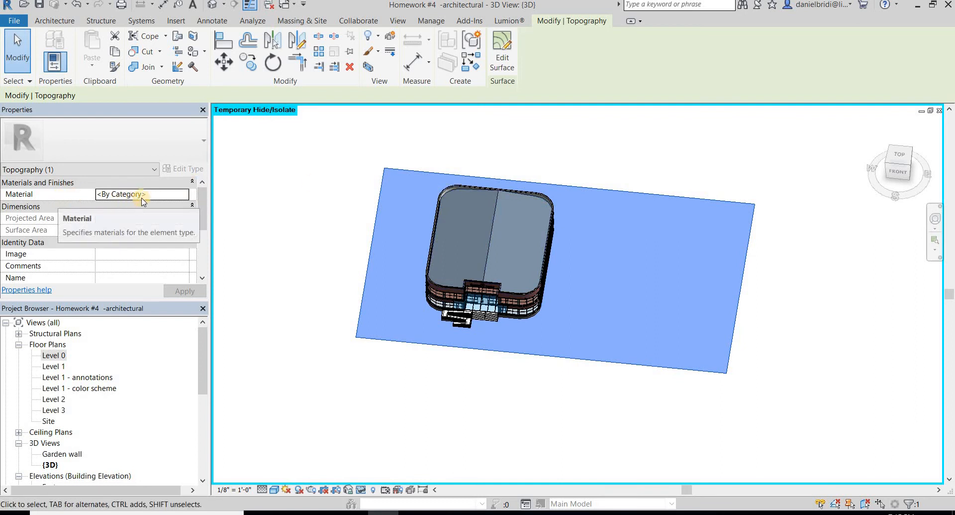
pyautogui.click(184, 194)
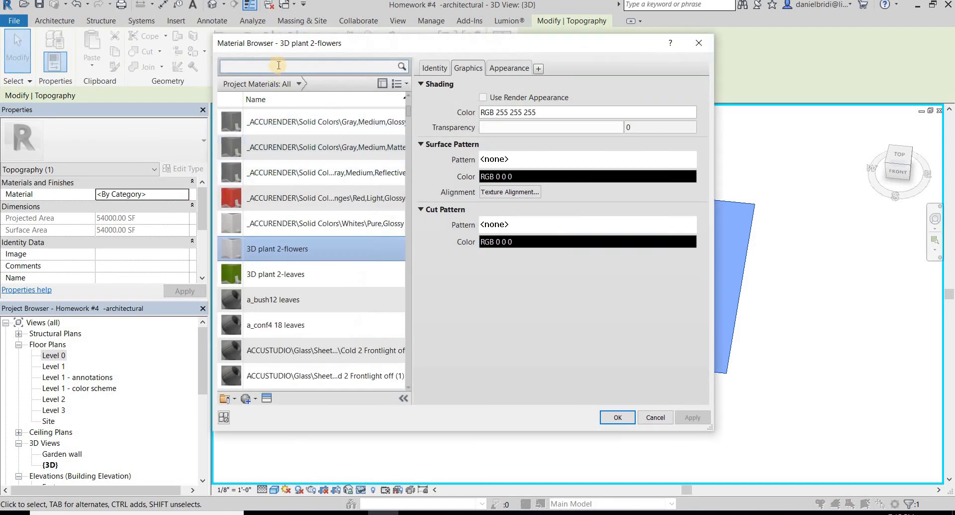
pyautogui.click(278, 65)
pyautogui.write('gr')
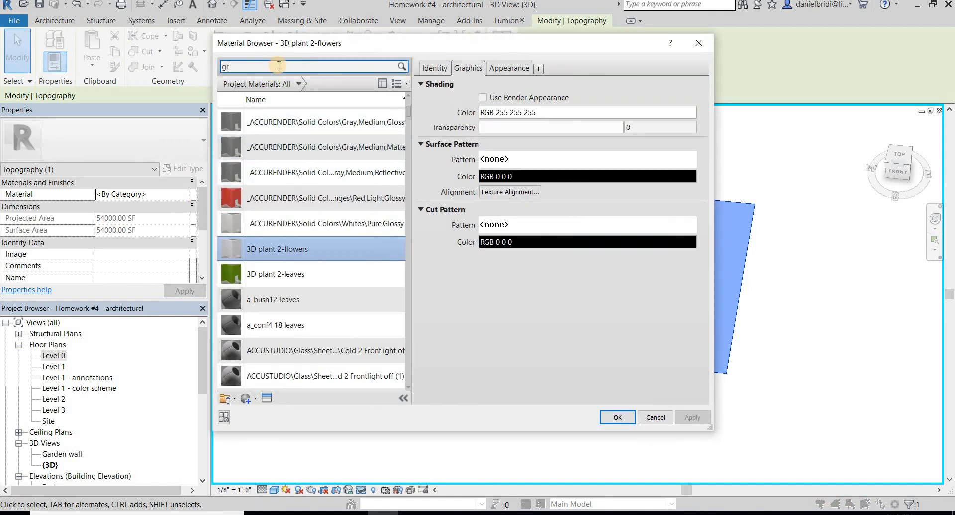
pyautogui.write('ass')
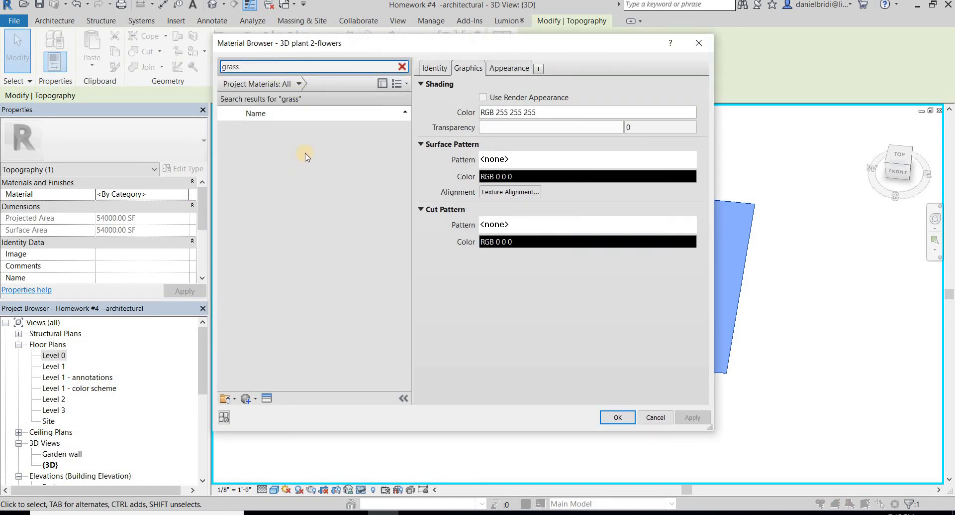
pyautogui.click(309, 133)
pyautogui.click(500, 71)
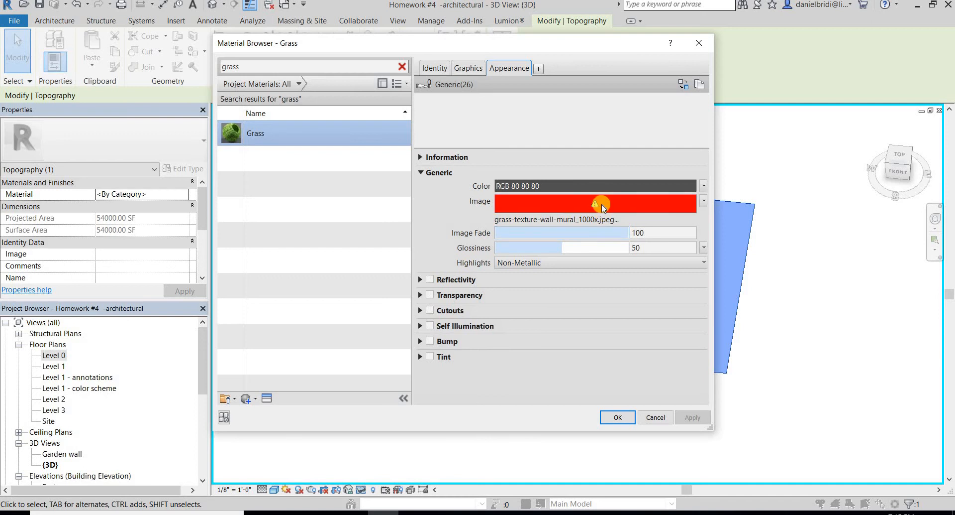
pyautogui.click(703, 39)
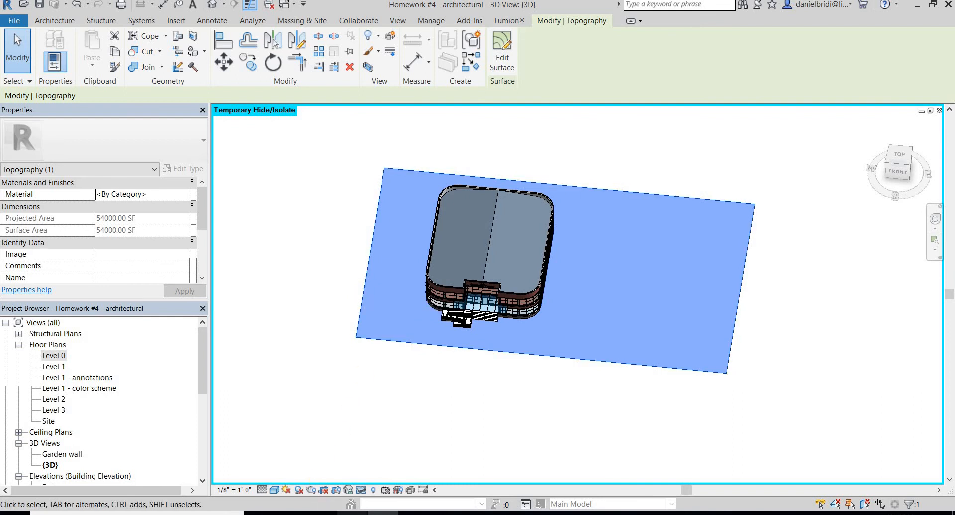
# Step: Switch to Chrome and search Google Images for "grass texture"
pyautogui.moveTo(322, 512)
pyautogui.click(321, 468)
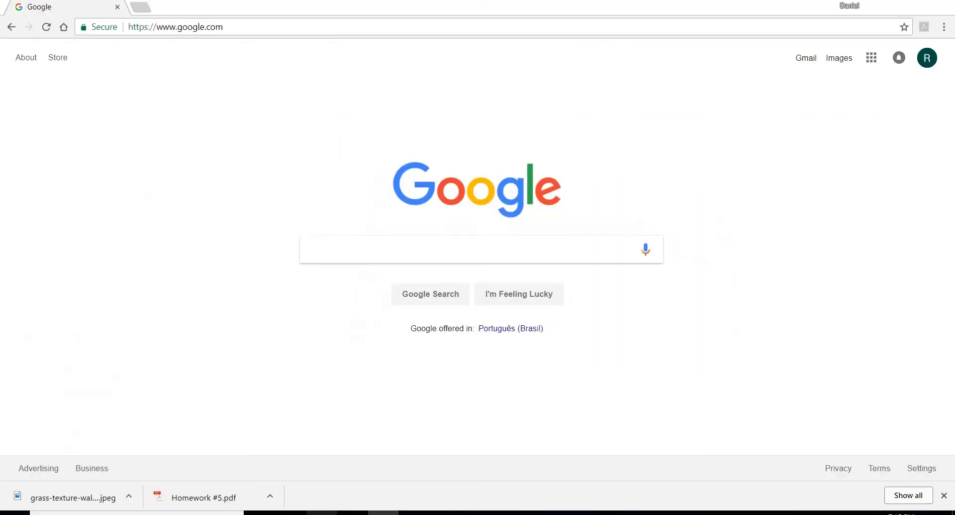
pyautogui.click(250, 25)
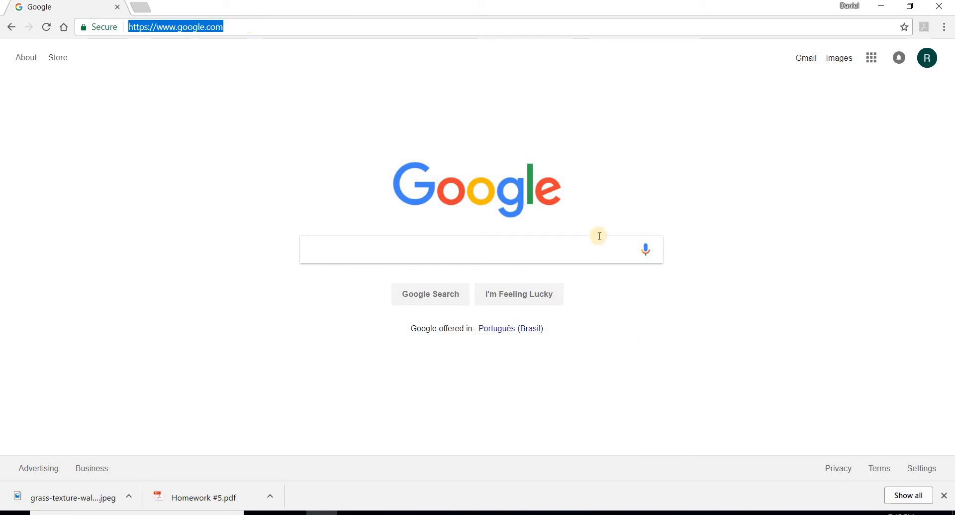
pyautogui.click(586, 242)
pyautogui.write('gras')
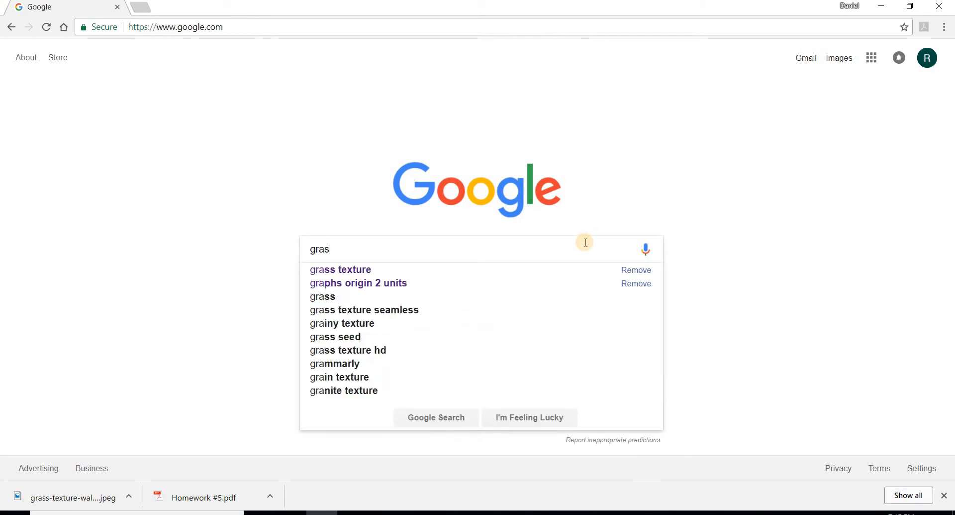
pyautogui.write('s texture')
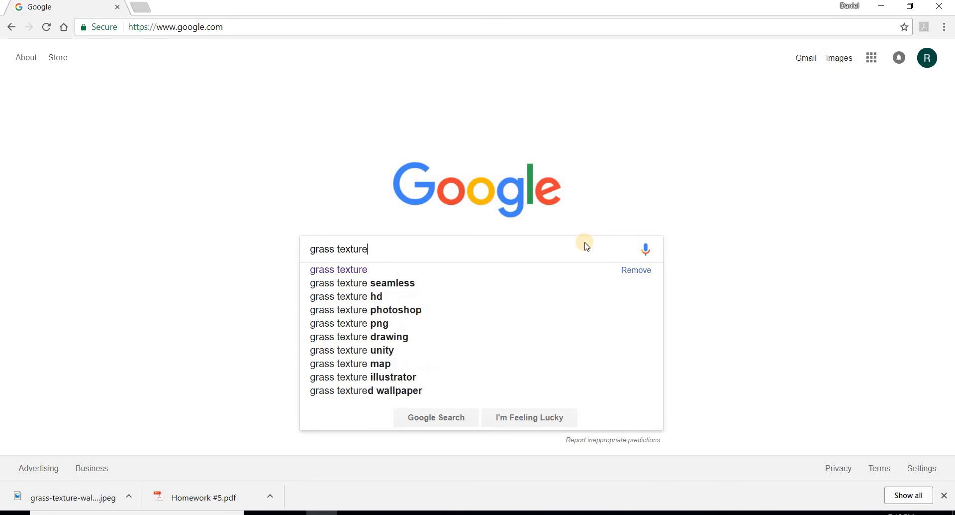
pyautogui.press('Return')
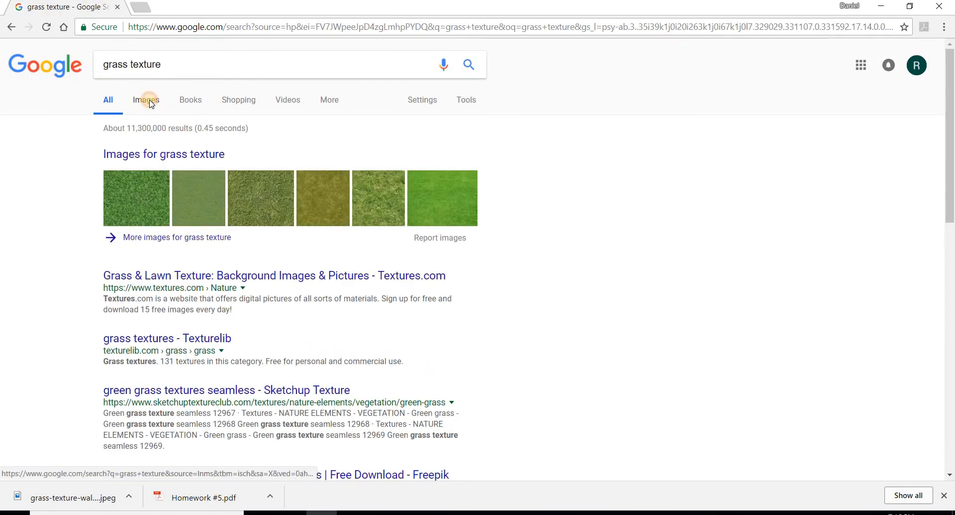
pyautogui.click(149, 101)
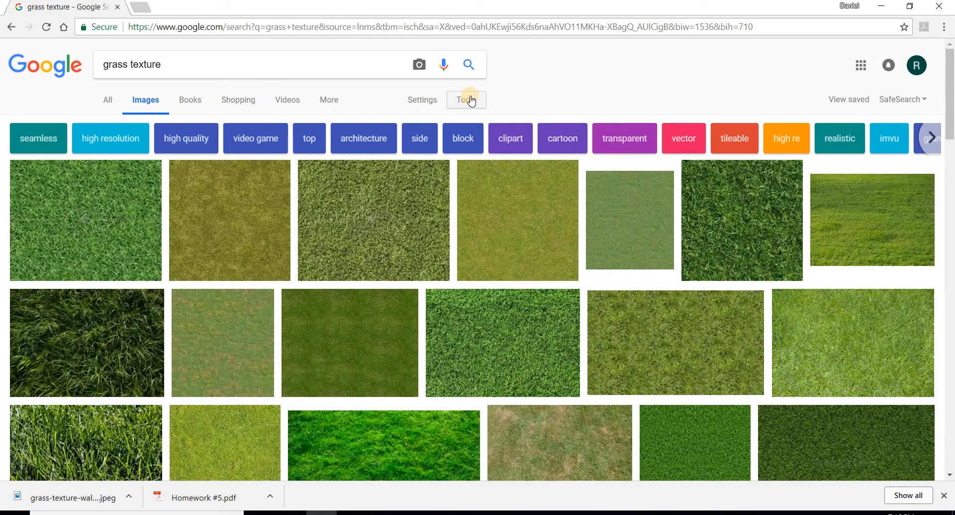
# Step: Filter the image results to sizes larger than 1024×768
pyautogui.click(470, 100)
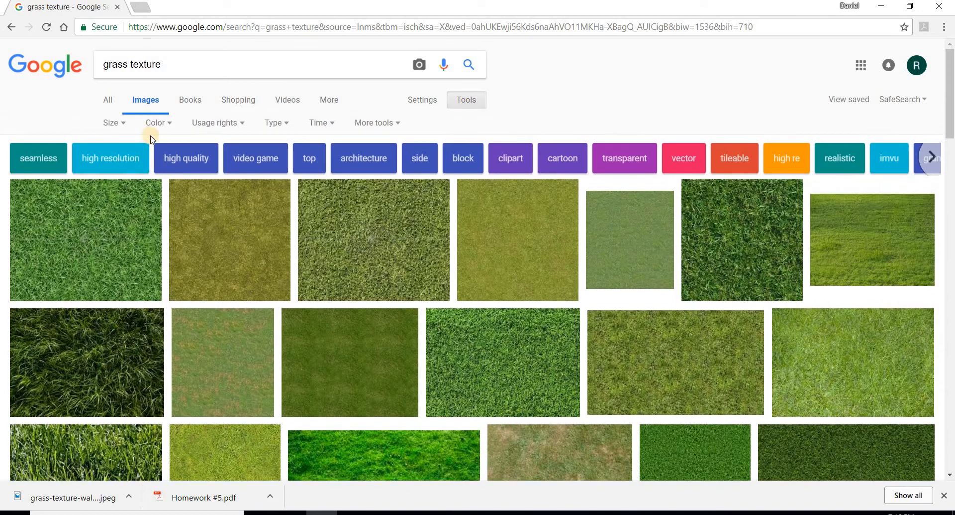
pyautogui.click(112, 122)
pyautogui.moveTo(124, 214)
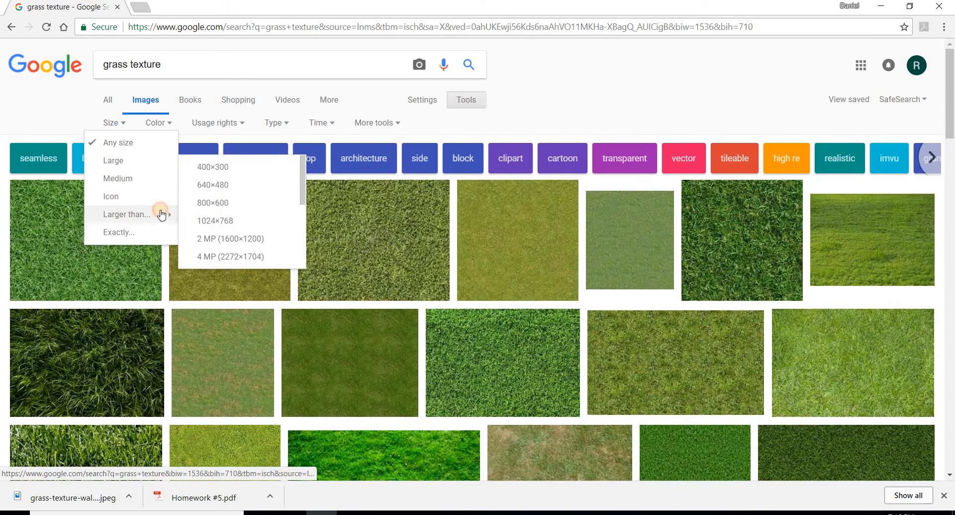
pyautogui.click(230, 222)
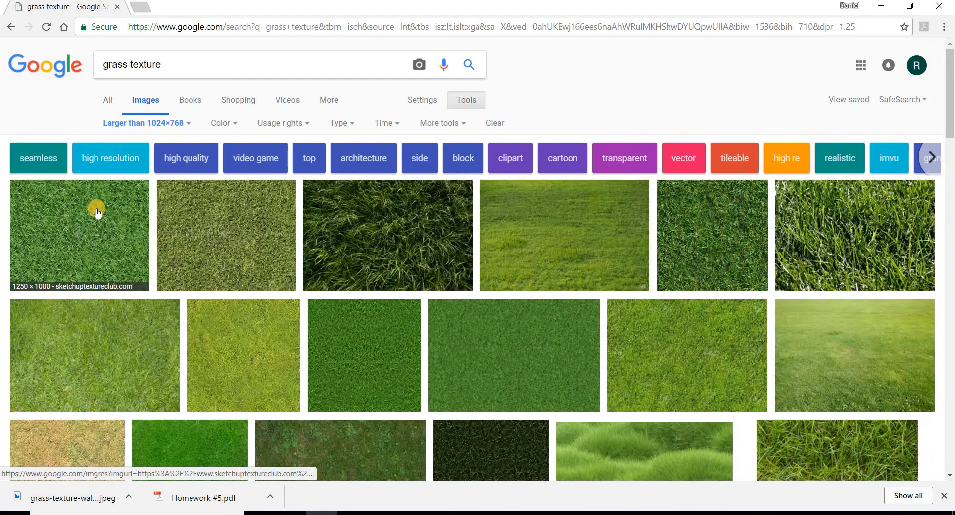
# Step: Preview the Eazywallz Grass texture Wall Mural image and check for its saved copy on drive F: without saving it again
pyautogui.click(96, 207)
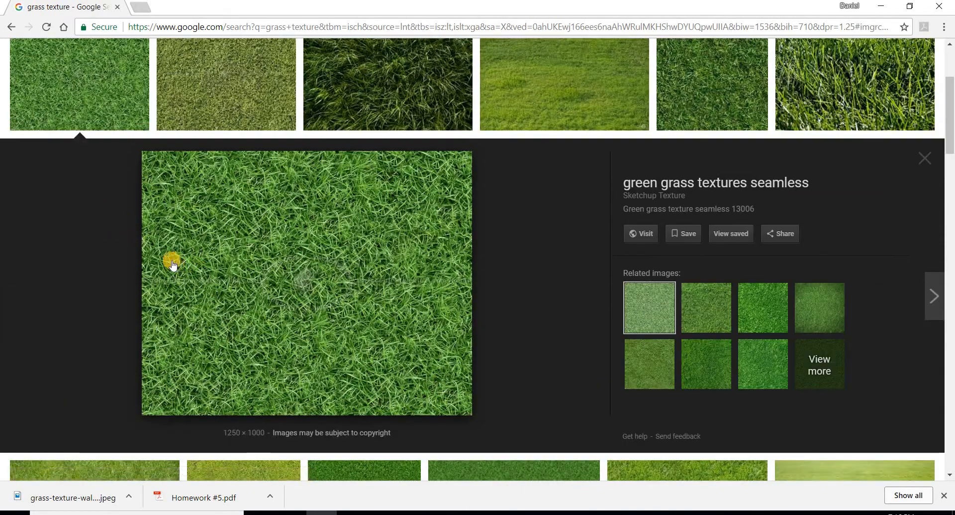
pyautogui.click(704, 312)
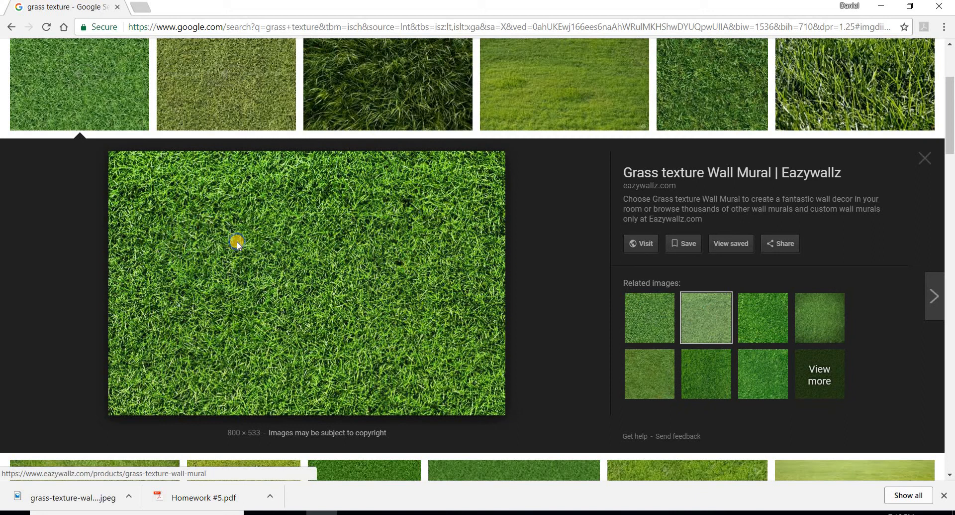
pyautogui.rightClick(237, 241)
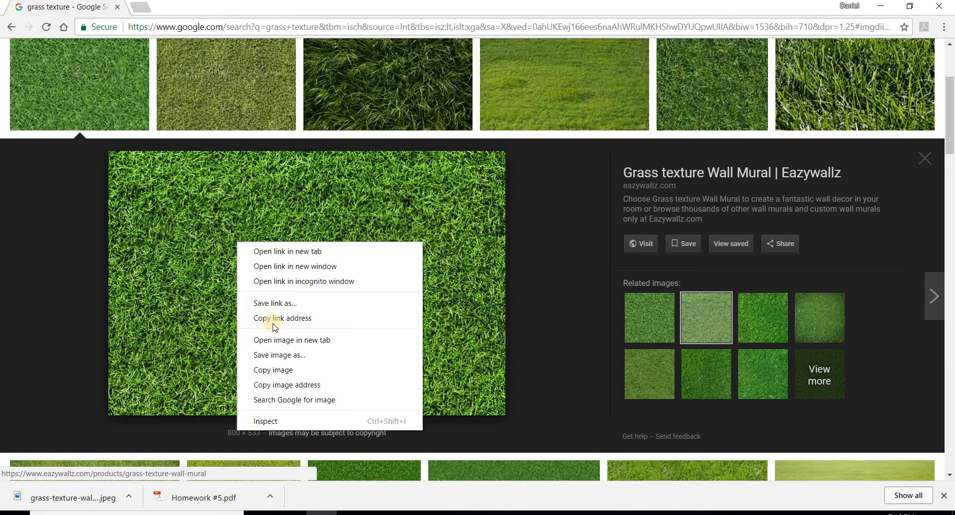
pyautogui.click(307, 354)
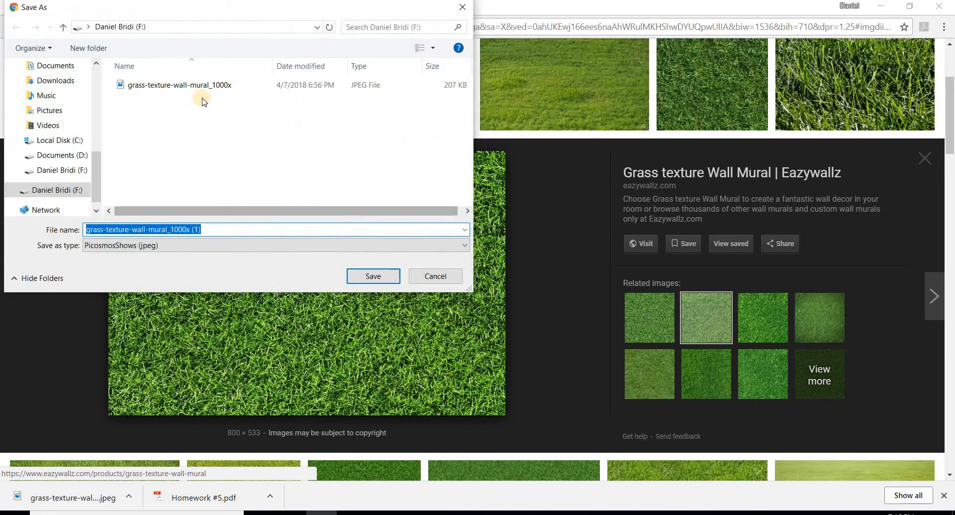
pyautogui.click(206, 85)
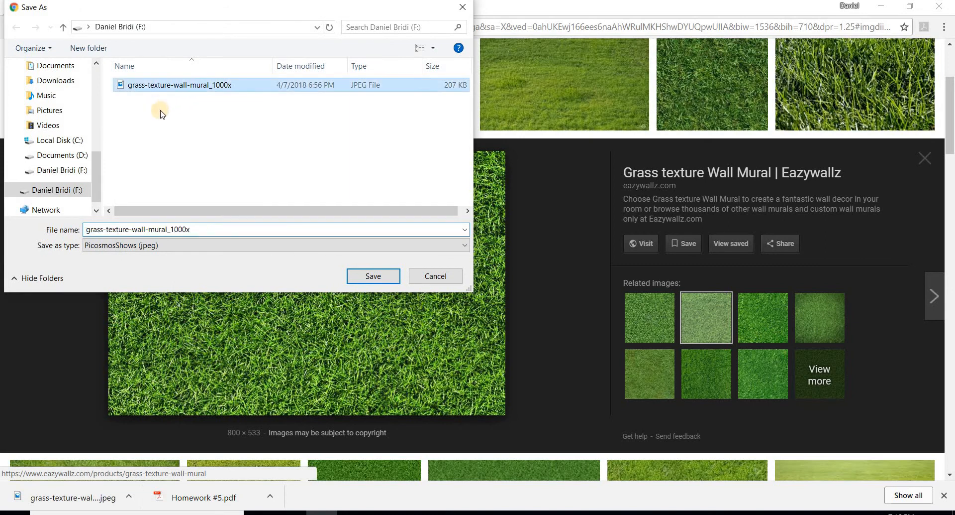
pyautogui.click(463, 7)
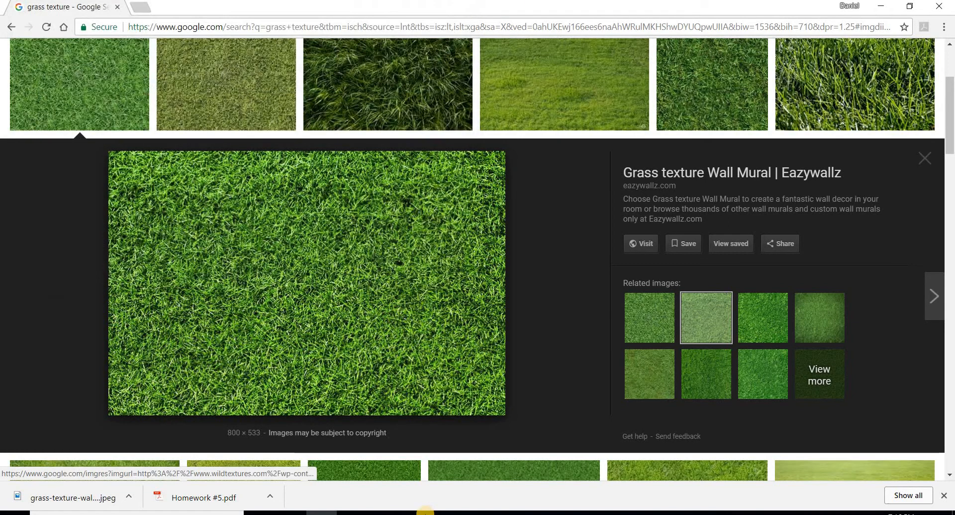
# Step: Switch to Revit and, from the toposurface's material setting, find the existing Grass material and delete it from the project
pyautogui.click(384, 513)
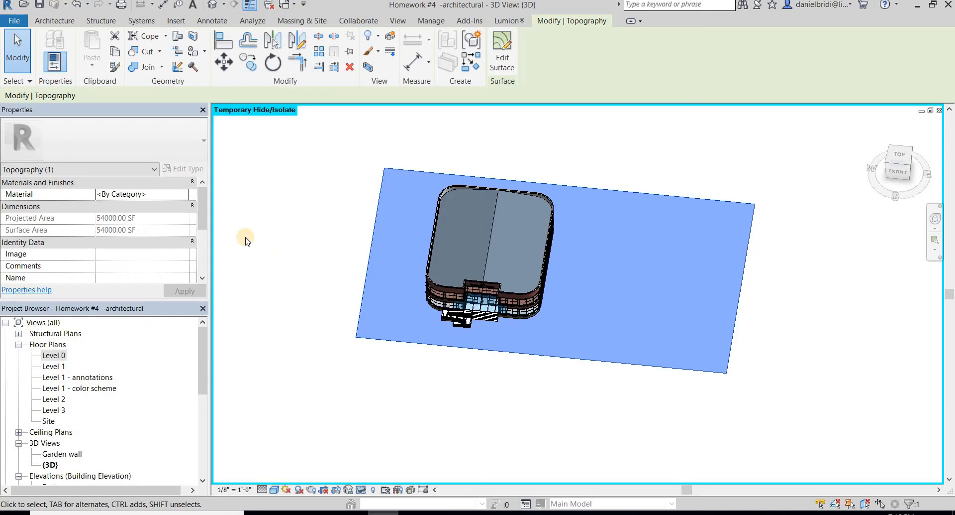
pyautogui.click(184, 196)
pyautogui.click(186, 194)
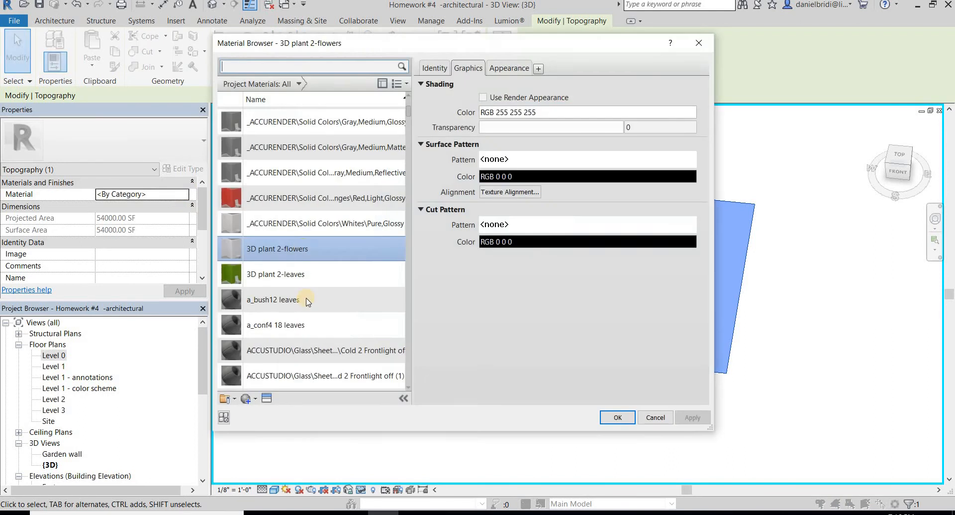
pyautogui.write('gr')
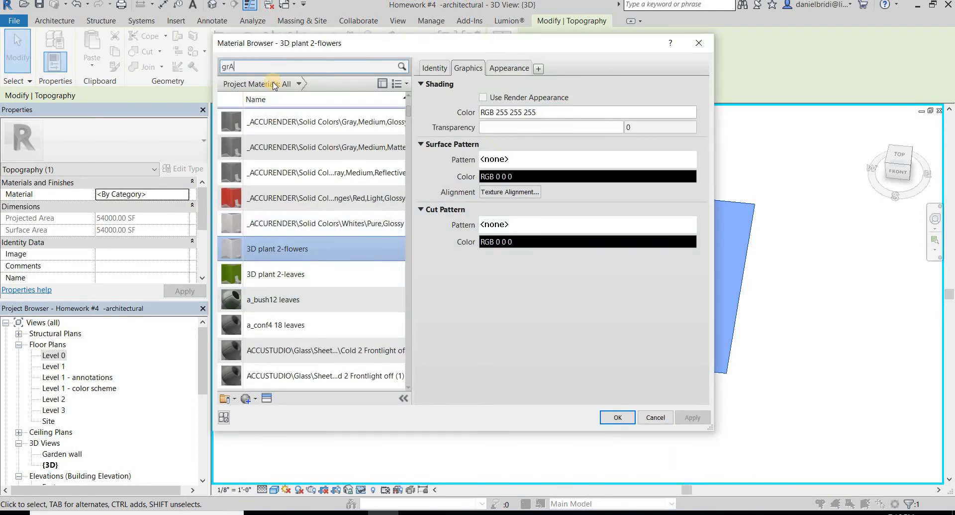
pyautogui.write('As')
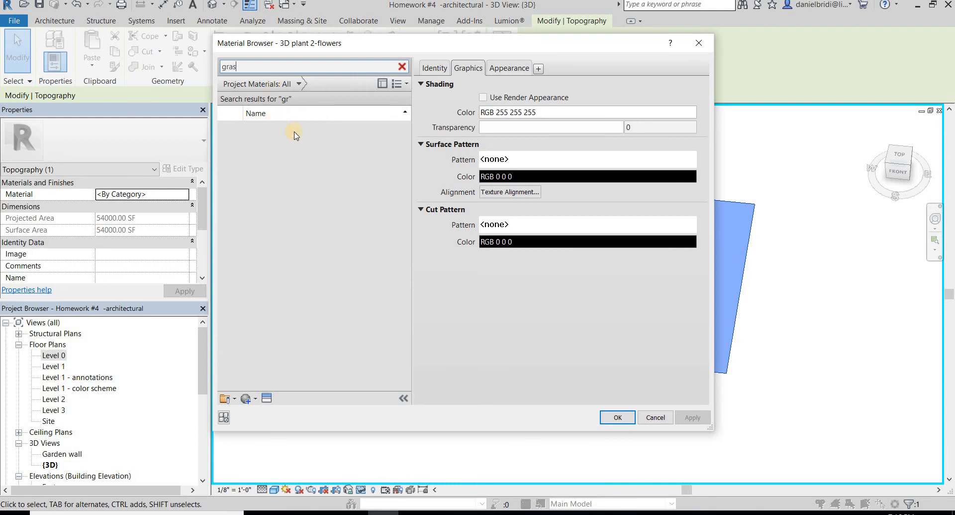
pyautogui.write('s')
pyautogui.click(300, 133)
pyautogui.rightClick(303, 135)
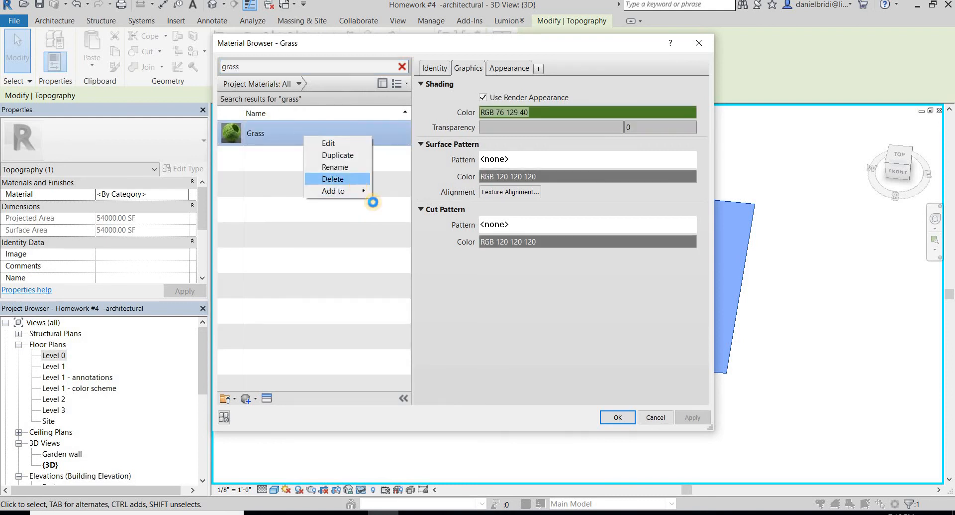
pyautogui.click(333, 178)
# Step: Create a new material in the project and name it Grass
pyautogui.click(252, 401)
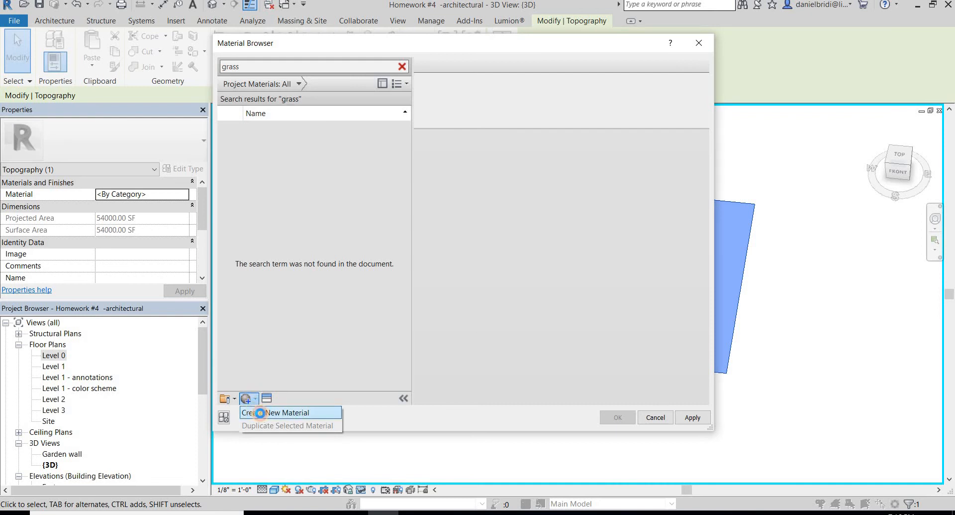
pyautogui.click(259, 413)
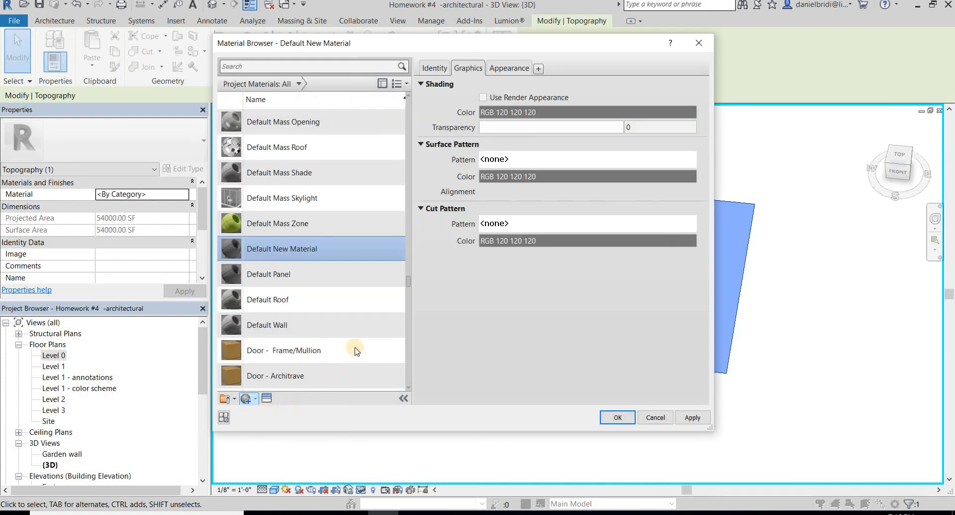
pyautogui.scroll(-1, 356, 351)
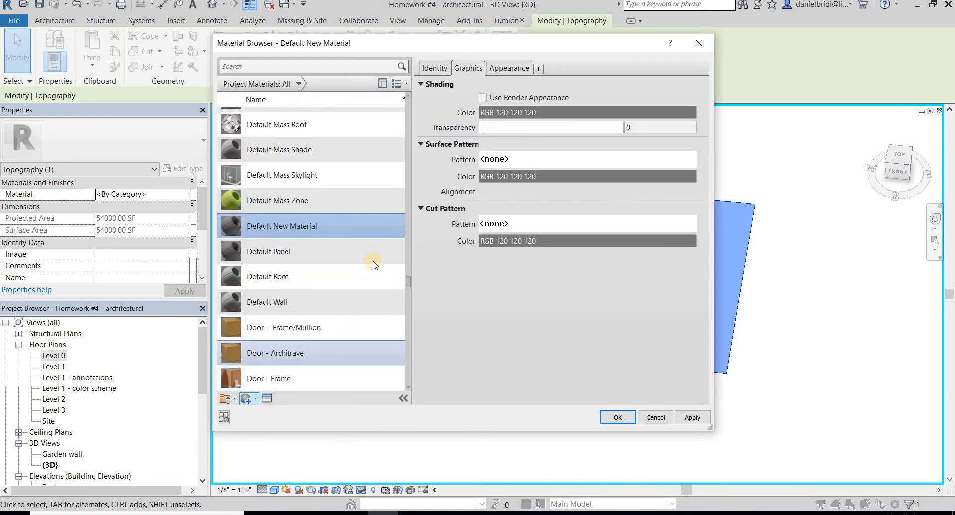
pyautogui.click(435, 68)
pyautogui.click(573, 85)
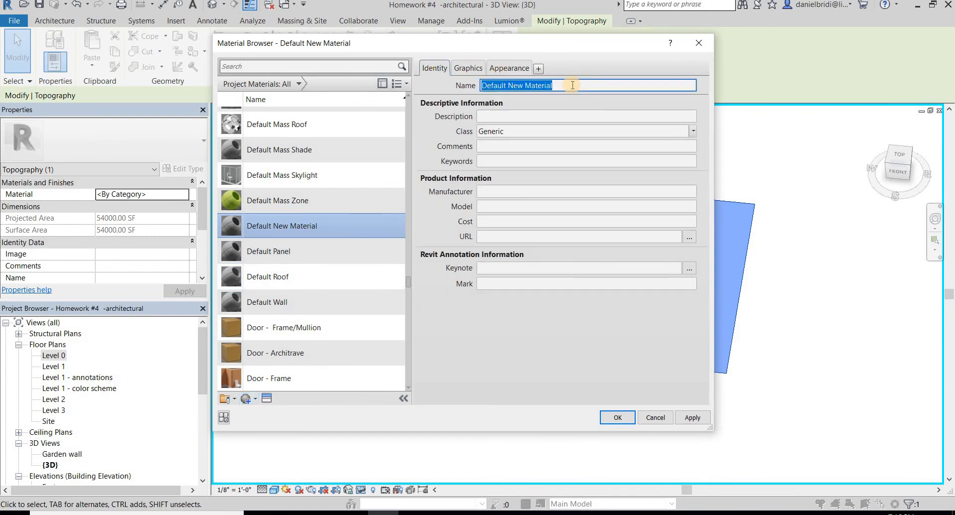
pyautogui.write('Grass')
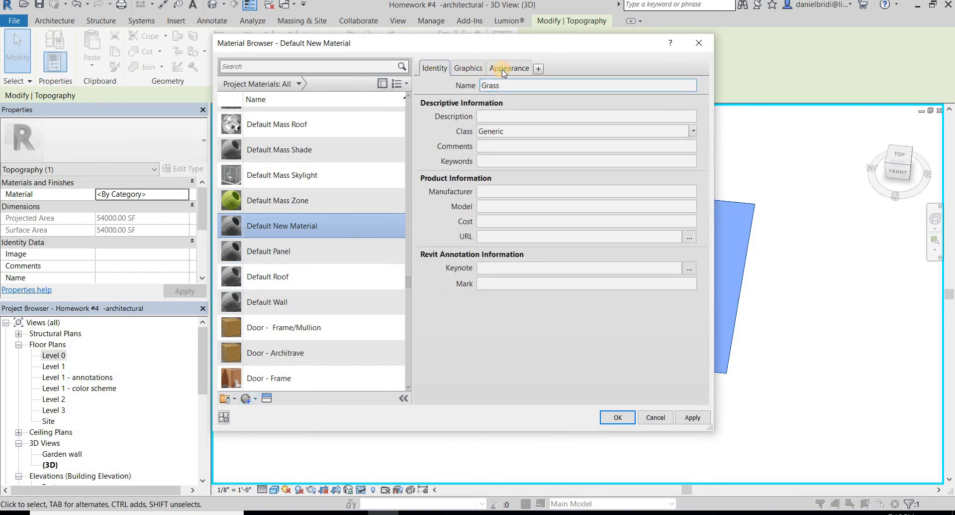
# Step: Make the Grass material's shading use its render appearance
pyautogui.click(504, 71)
pyautogui.click(476, 71)
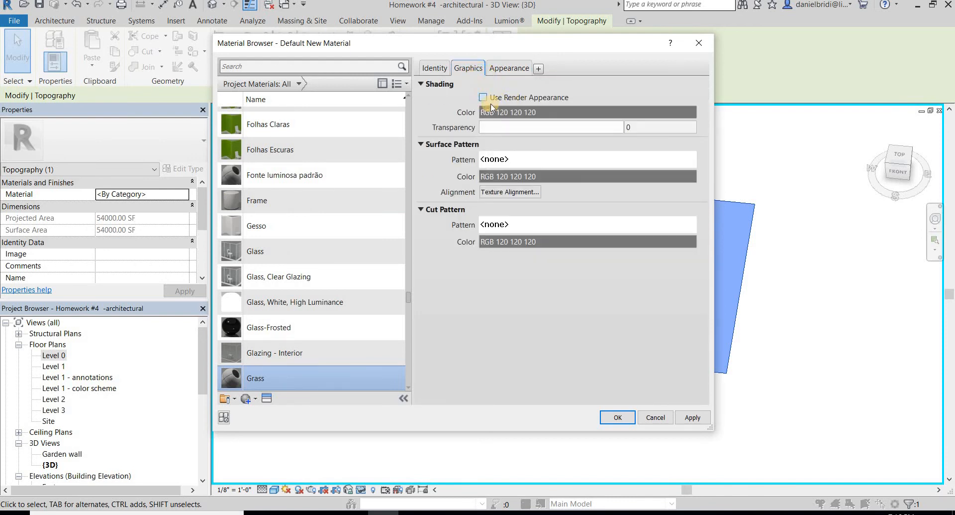
pyautogui.click(484, 97)
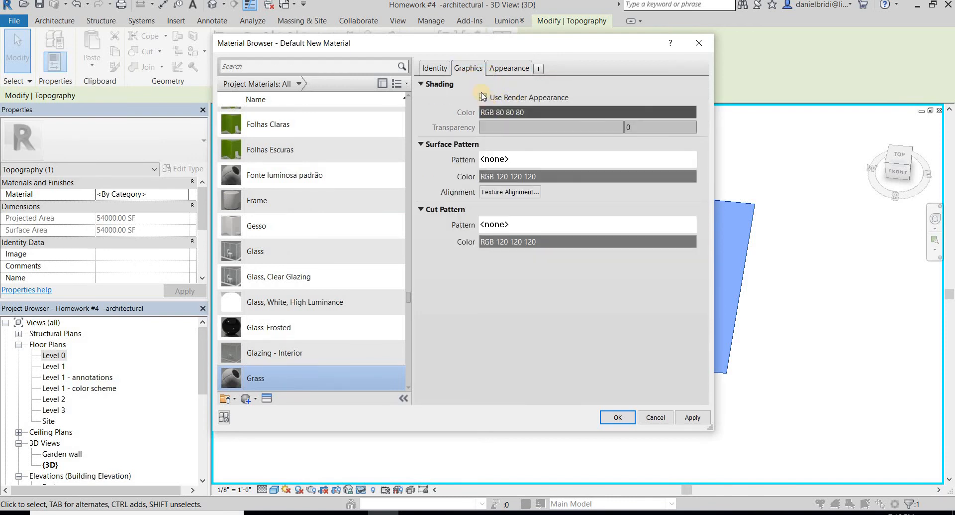
# Step: Assign the image grass-texture-wall-mural_1000x from drive F: to the Grass material's generic appearance
pyautogui.click(516, 65)
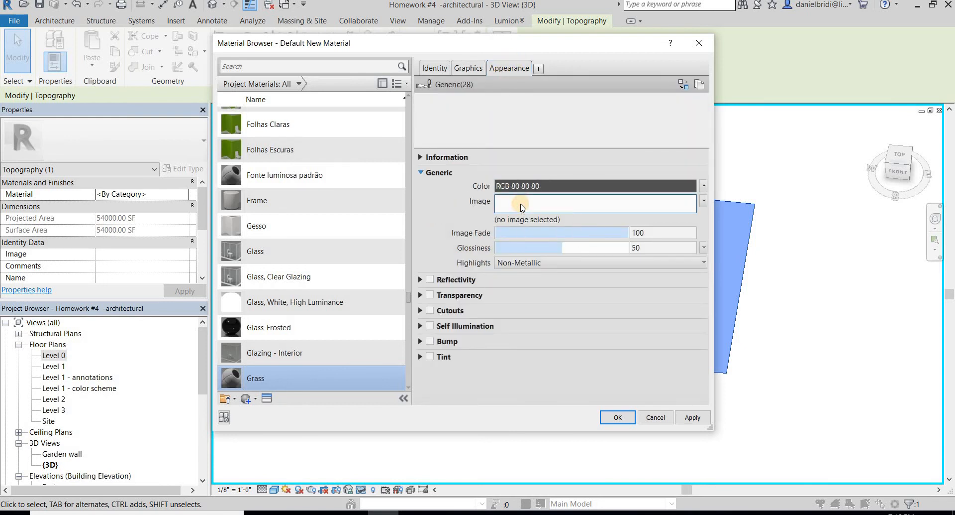
pyautogui.click(522, 205)
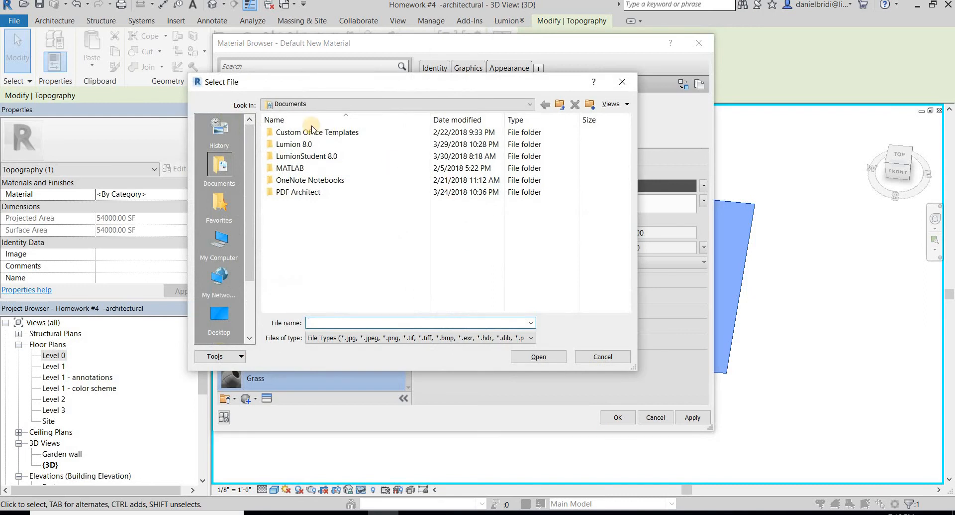
pyautogui.scroll(-1, 251, 243)
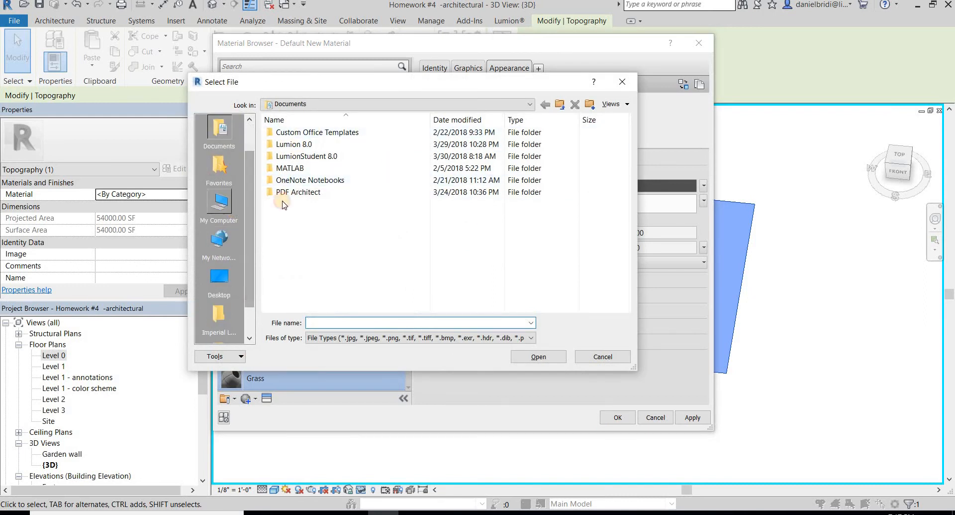
pyautogui.click(218, 204)
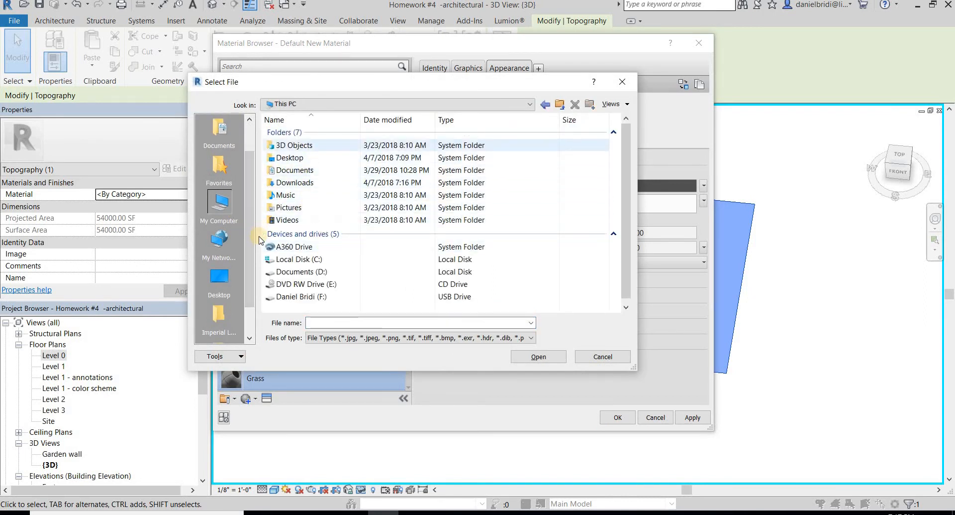
pyautogui.doubleClick(299, 296)
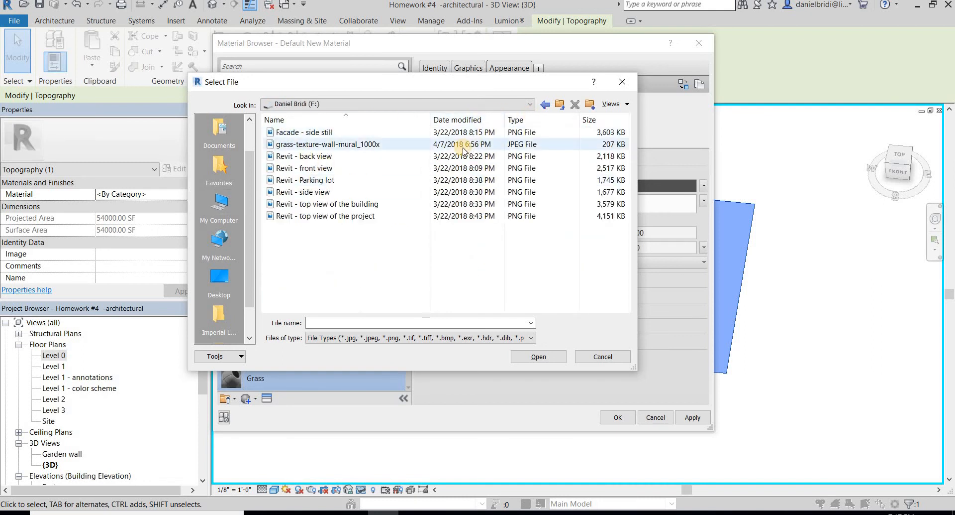
pyautogui.doubleClick(319, 144)
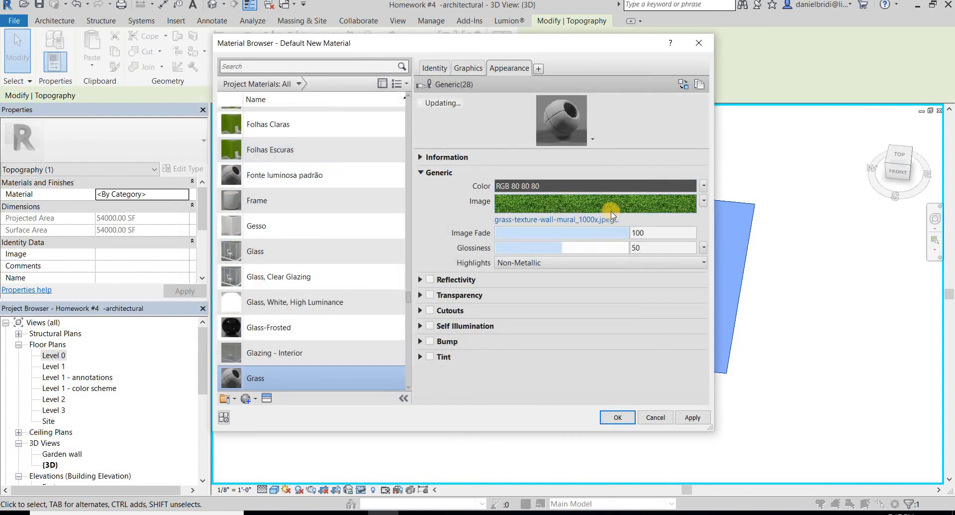
# Step: Set the grass texture's sample size to 4'-0" wide and 4'-0" high, and apply the material changes
pyautogui.click(619, 204)
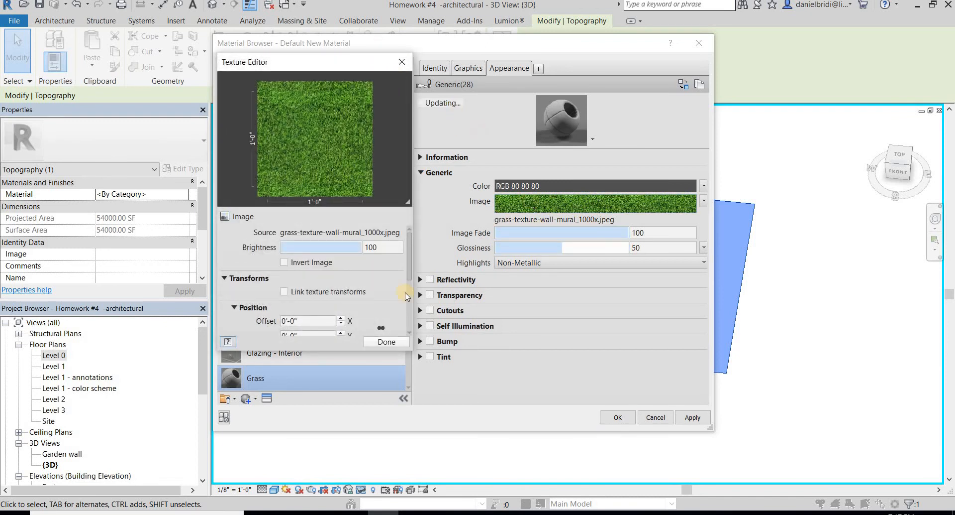
pyautogui.moveTo(582, 302); pyautogui.dragTo(619, 304)
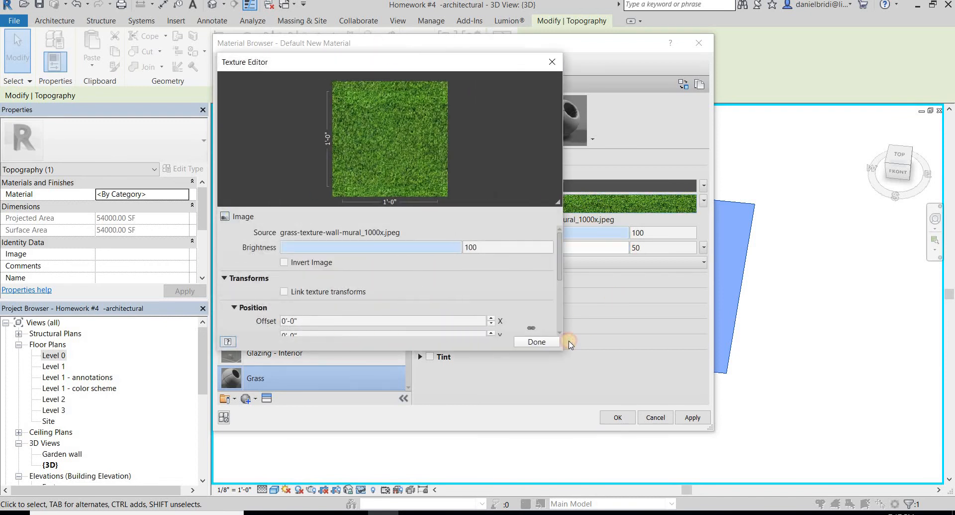
pyautogui.moveTo(559, 384); pyautogui.dragTo(532, 482)
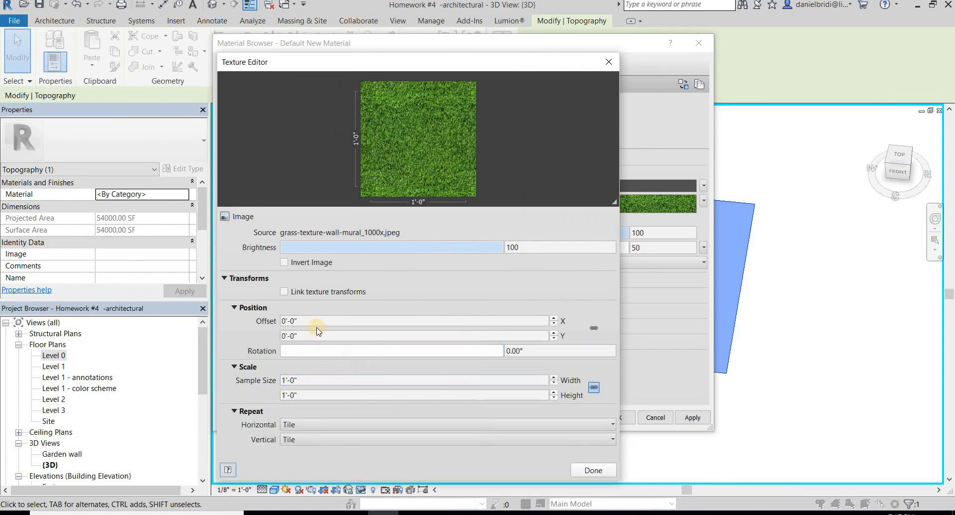
pyautogui.click(309, 381)
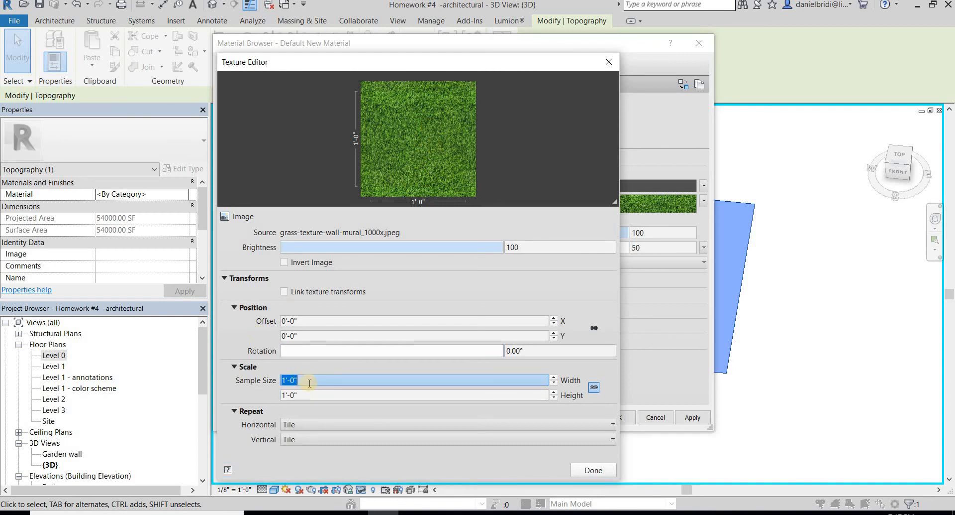
pyautogui.write('4"')
pyautogui.press('Tab')
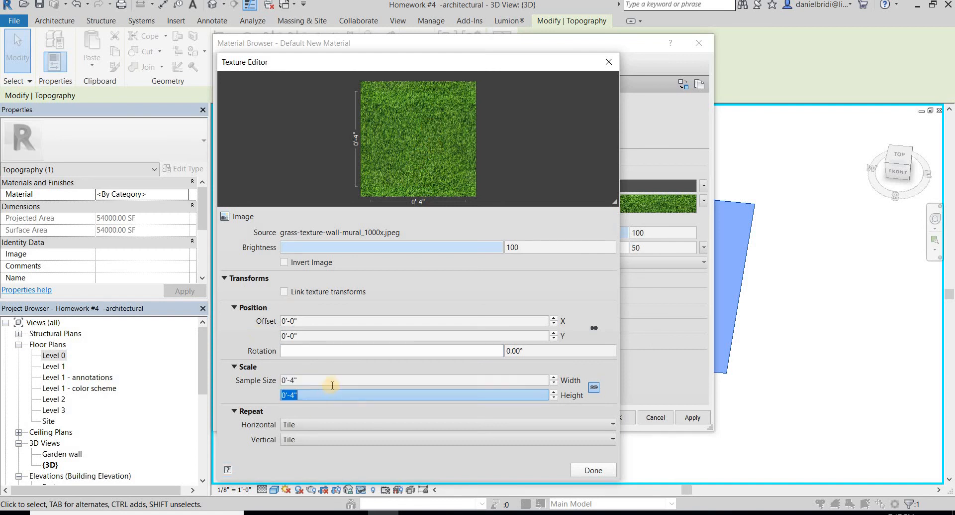
pyautogui.click(333, 381)
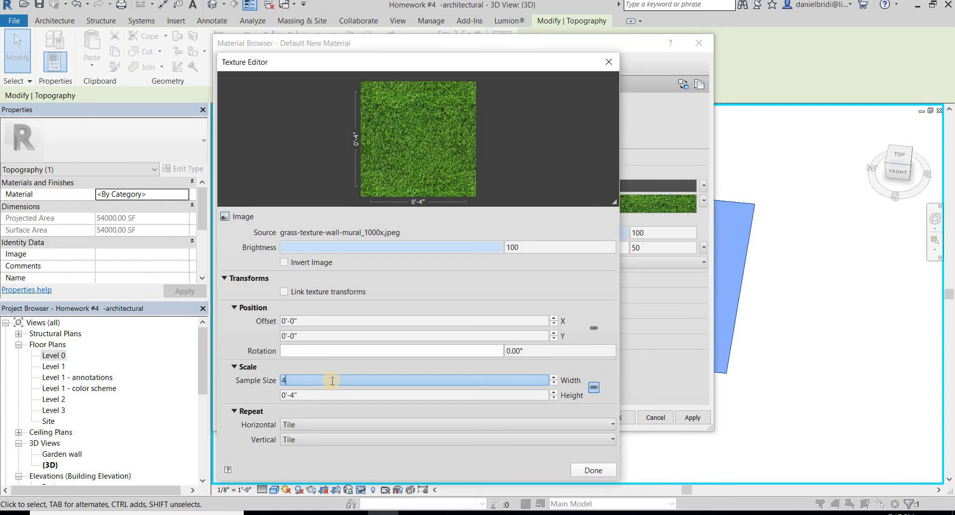
pyautogui.click(315, 395)
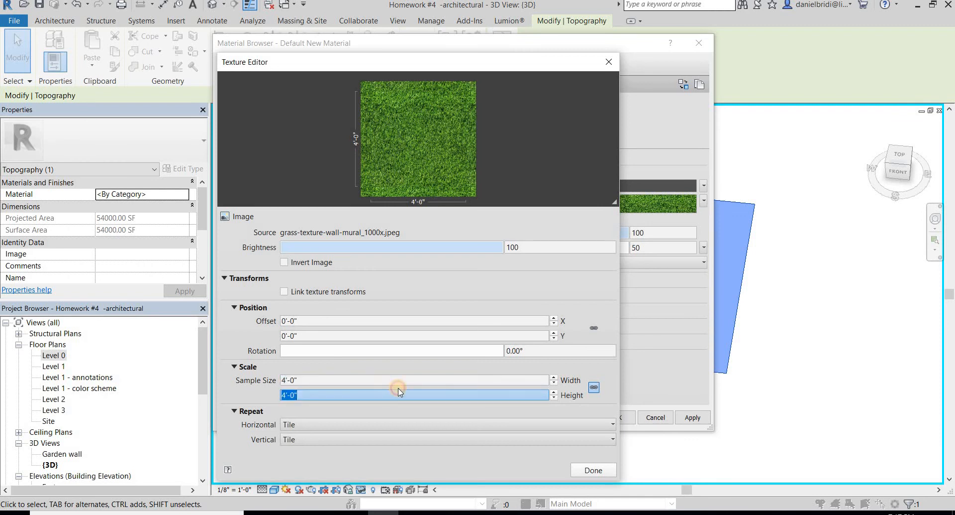
pyautogui.click(398, 389)
pyautogui.click(594, 470)
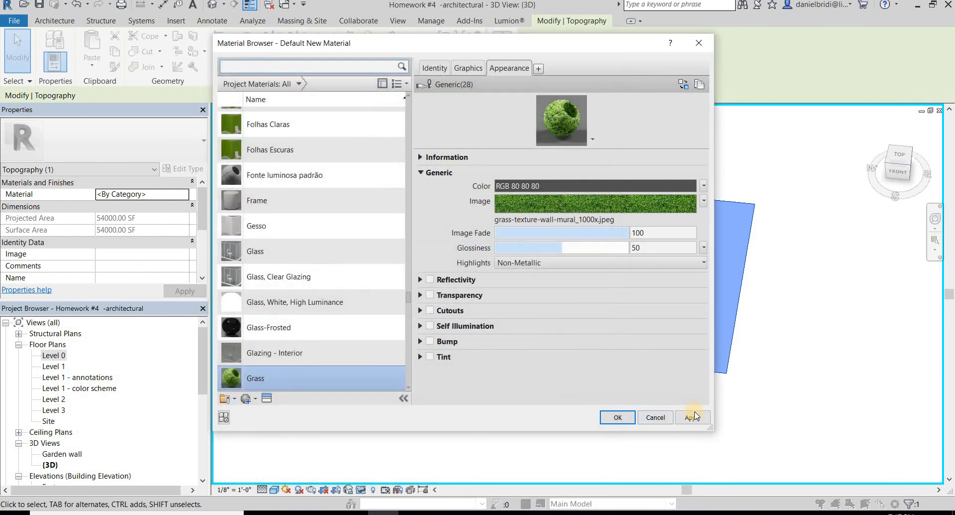
pyautogui.click(693, 418)
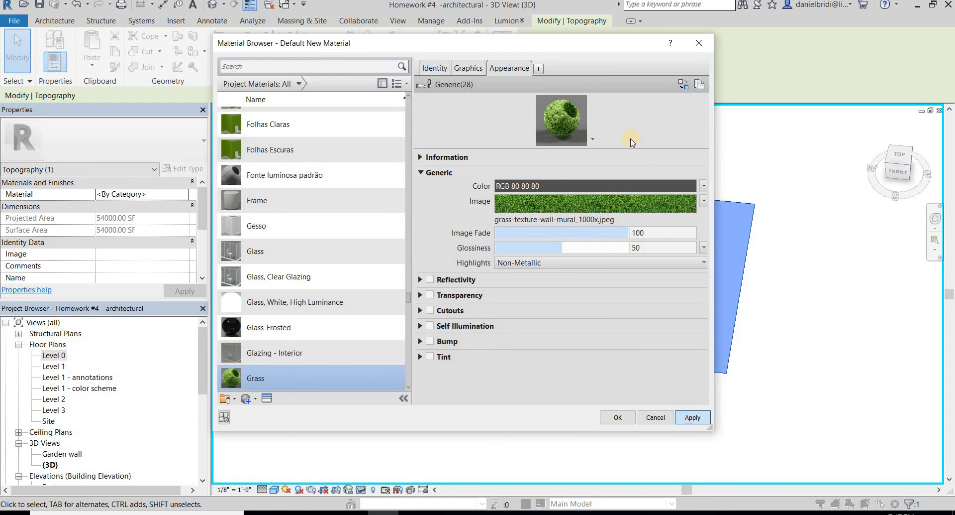
# Step: Show the Grass material's preview as a cube and assign the Grass material to the selected toposurface
pyautogui.click(468, 68)
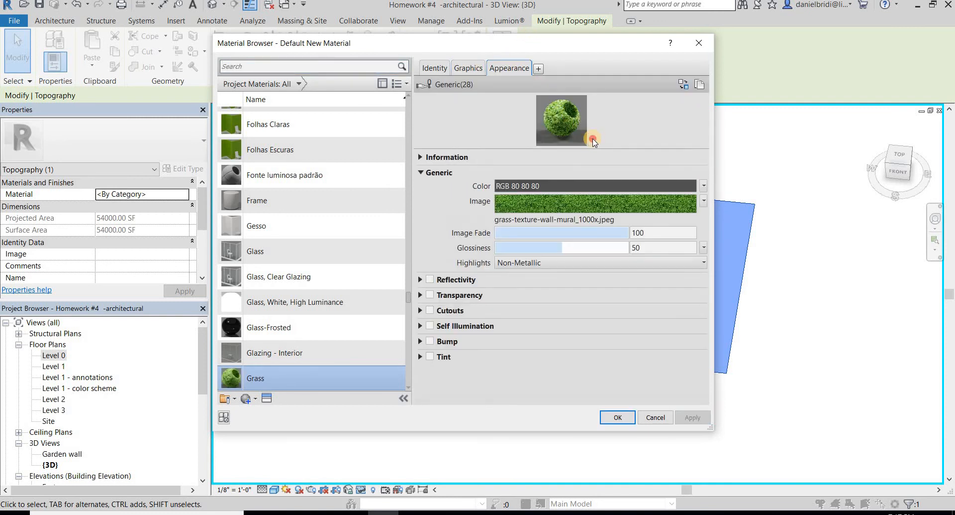
pyautogui.click(593, 140)
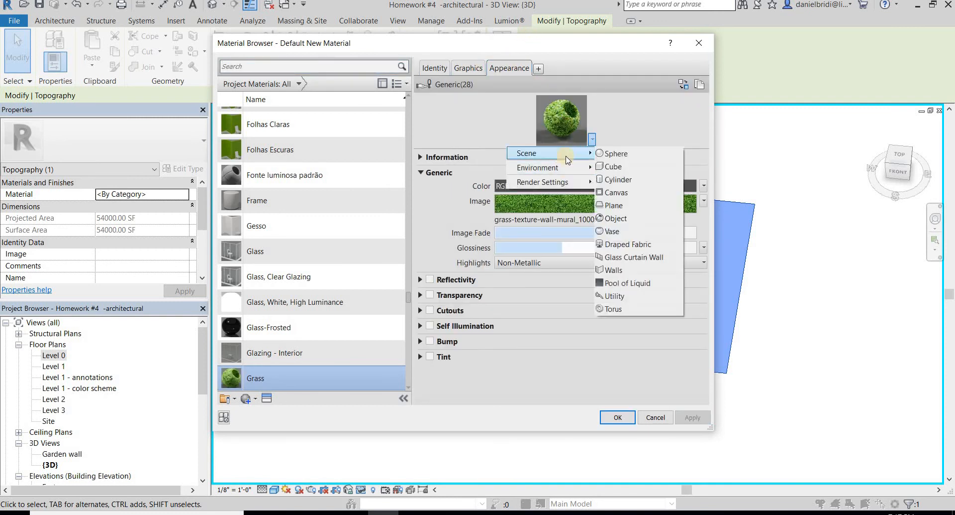
pyautogui.moveTo(572, 153)
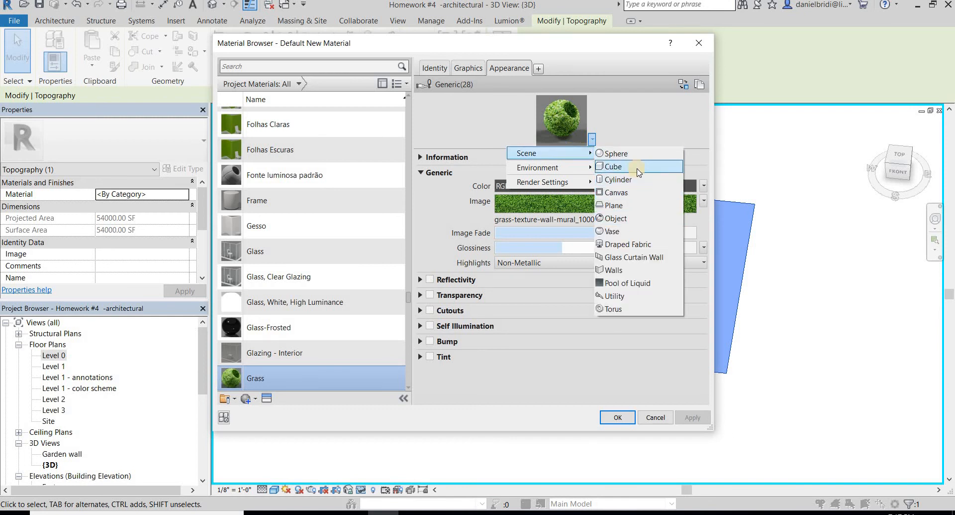
pyautogui.click(593, 165)
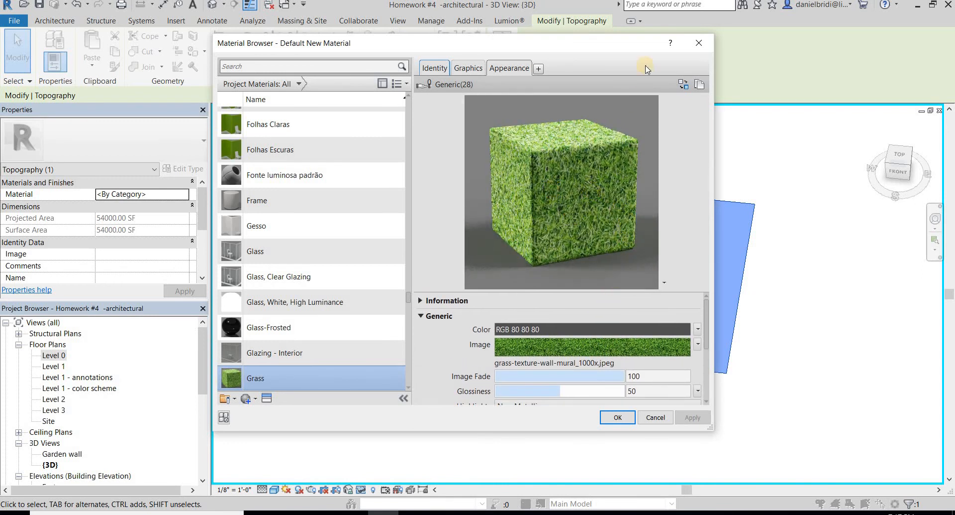
pyautogui.click(617, 417)
pyautogui.click(537, 407)
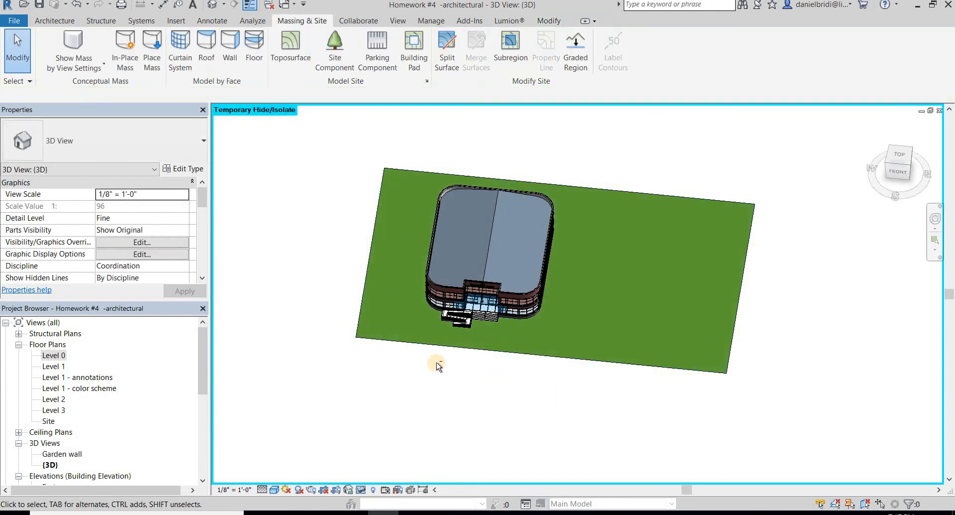
# Step: Switch the 3D view to the Realistic visual style and examine the grass texture near the toposurface's front edge
pyautogui.keyDown('shift'); pyautogui.moveTo(529, 359); pyautogui.dragTo(635, 397, button='middle'); pyautogui.keyUp('shift')
pyautogui.scroll(5, 647, 393)
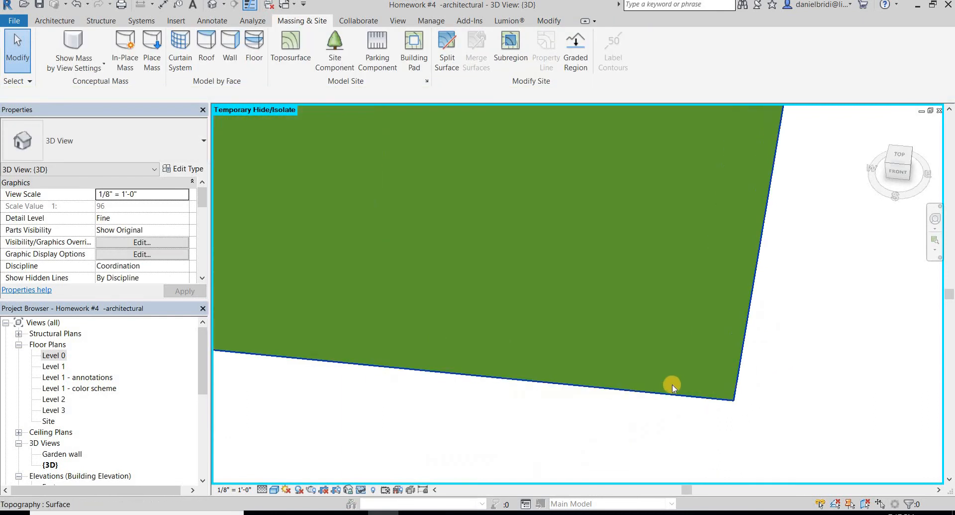
pyautogui.scroll(-4, 248, 462)
pyautogui.scroll(3, 256, 465)
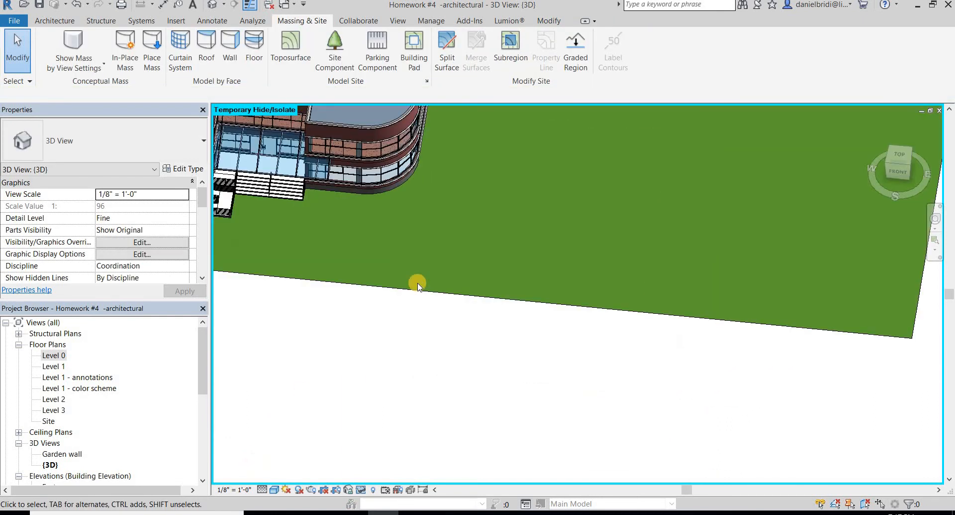
pyautogui.keyDown('shift'); pyautogui.moveTo(418, 286); pyautogui.dragTo(536, 307, button='middle'); pyautogui.keyUp('shift')
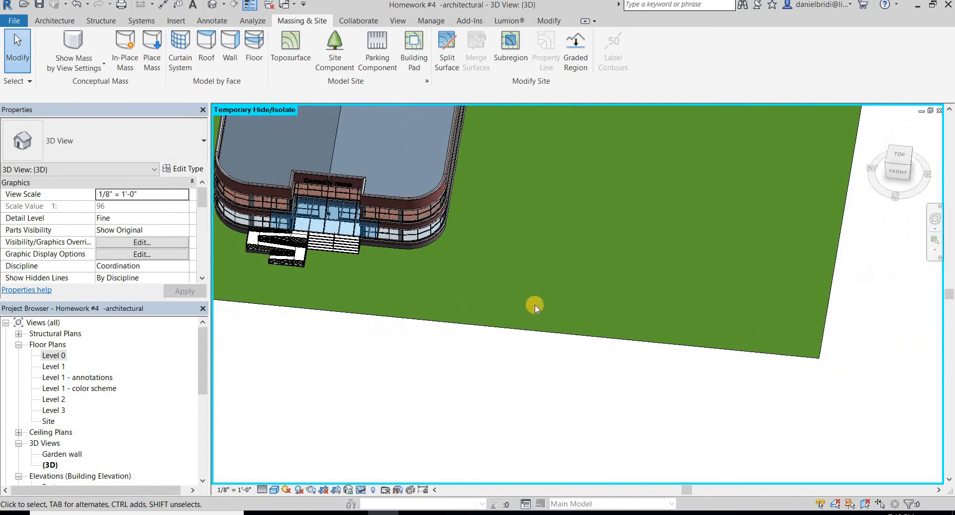
pyautogui.scroll(2, 535, 305)
pyautogui.click(274, 489)
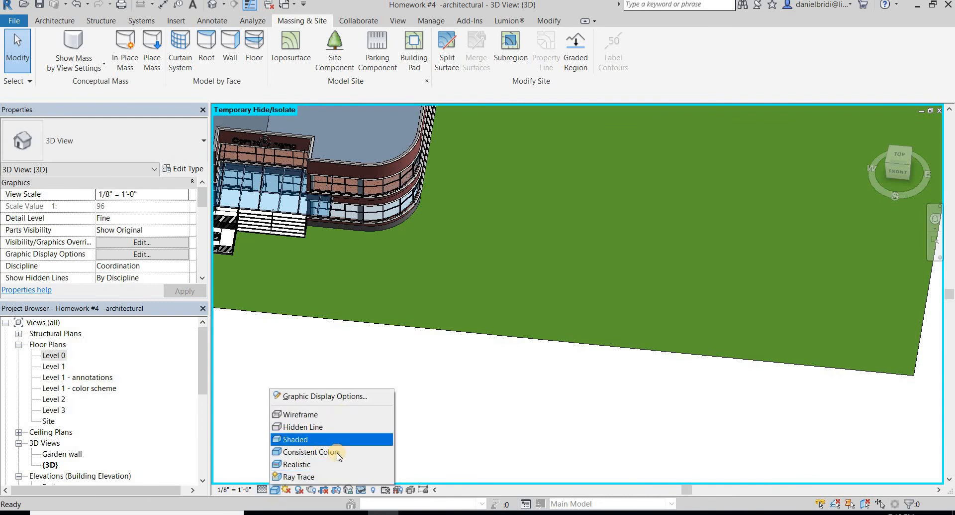
pyautogui.click(303, 464)
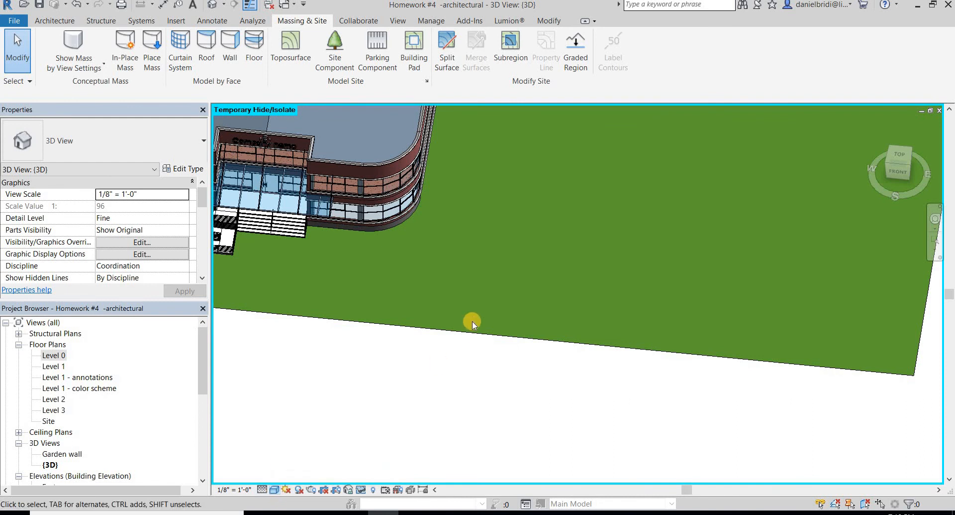
pyautogui.scroll(5, 474, 323)
pyautogui.moveTo(475, 324); pyautogui.dragTo(456, 428, button='middle')
pyautogui.scroll(2, 585, 132)
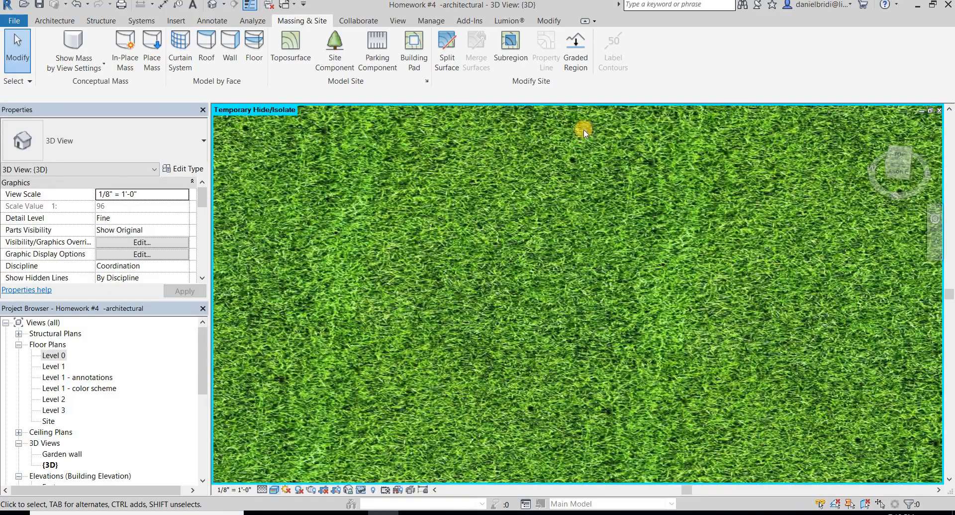
pyautogui.scroll(-2, 508, 320)
pyautogui.scroll(3, 506, 337)
pyautogui.scroll(-1, 520, 338)
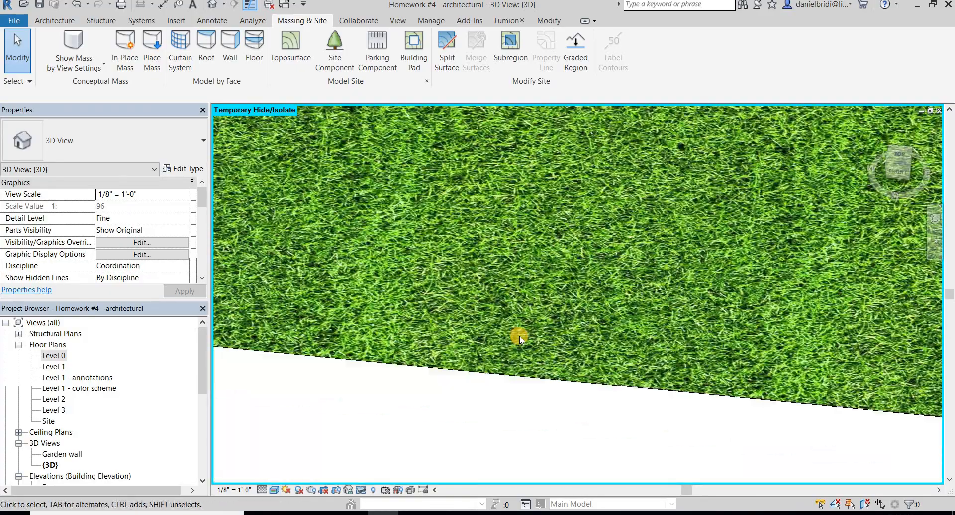
pyautogui.scroll(-6, 520, 339)
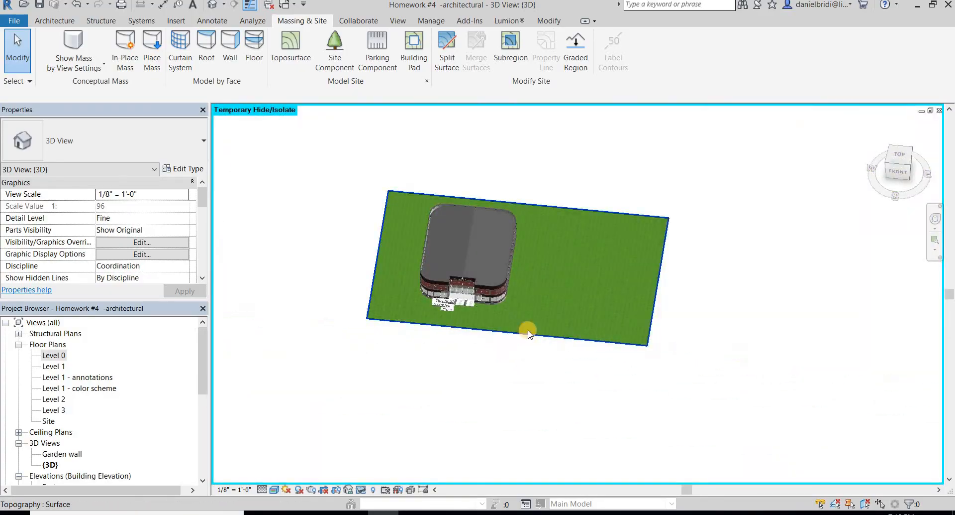
# Step: Examine the building on the grass toposurface from a lower angle facing its front entrance
pyautogui.scroll(4, 535, 324)
pyautogui.keyDown('shift'); pyautogui.moveTo(499, 324); pyautogui.dragTo(501, 304, button='middle'); pyautogui.keyUp('shift')
pyautogui.moveTo(500, 303); pyautogui.dragTo(533, 364, button='middle')
pyautogui.keyDown('shift'); pyautogui.moveTo(583, 330); pyautogui.dragTo(289, 313, button='middle'); pyautogui.keyUp('shift')
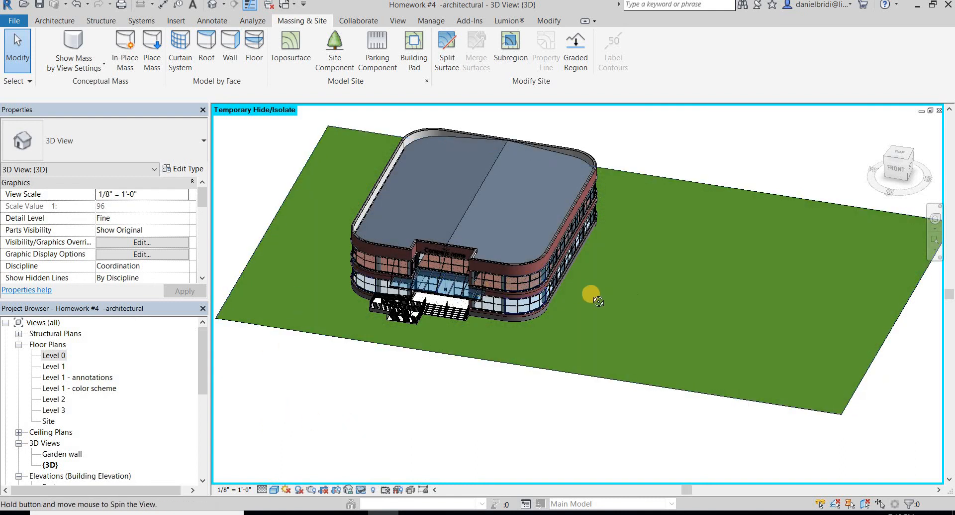
pyautogui.keyDown('shift'); pyautogui.moveTo(588, 292); pyautogui.dragTo(533, 330, button='middle'); pyautogui.keyUp('shift')
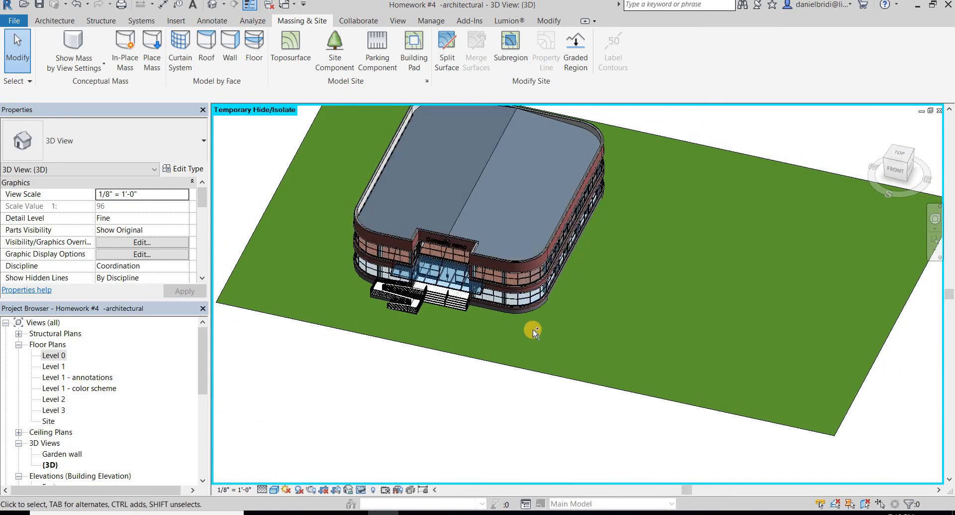